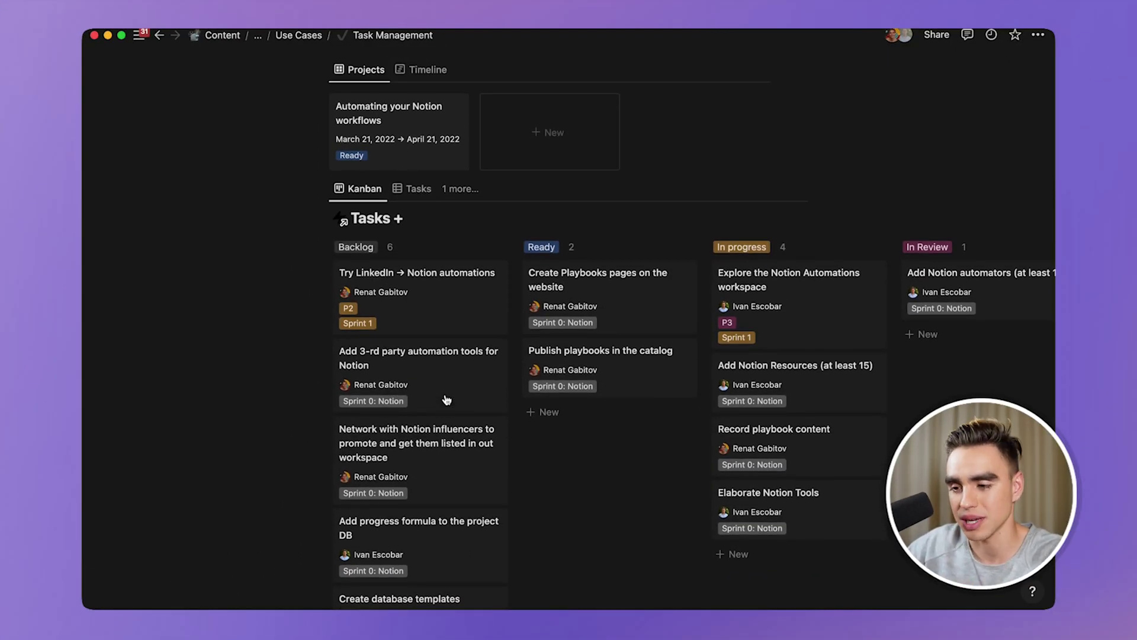
pyautogui.scroll(-2, 446, 399)
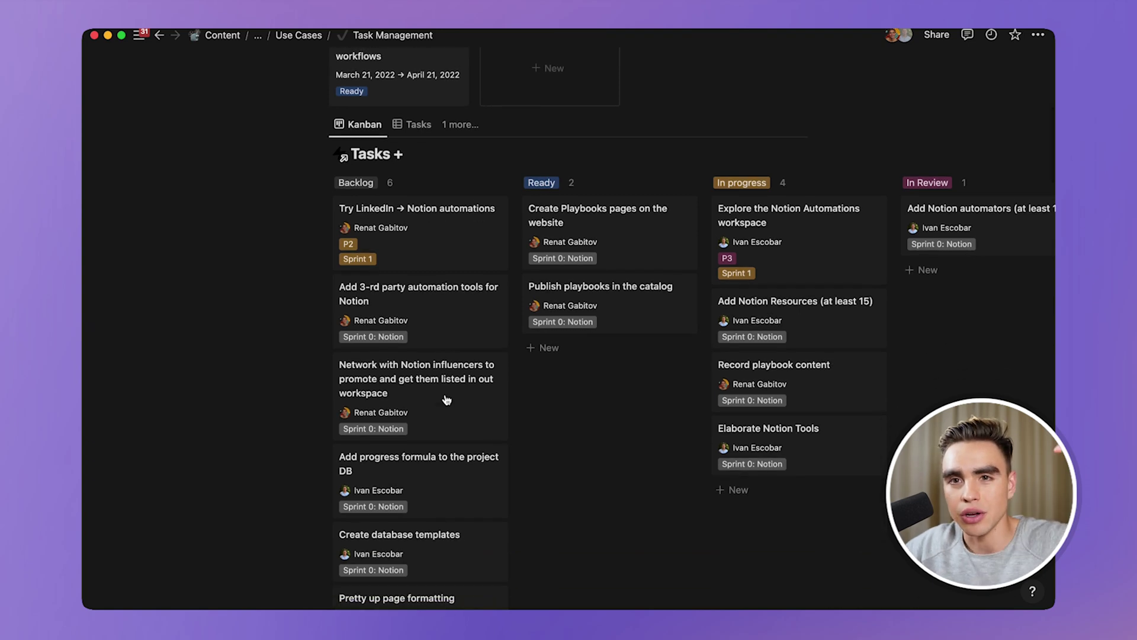
pyautogui.scroll(-1, 782, 406)
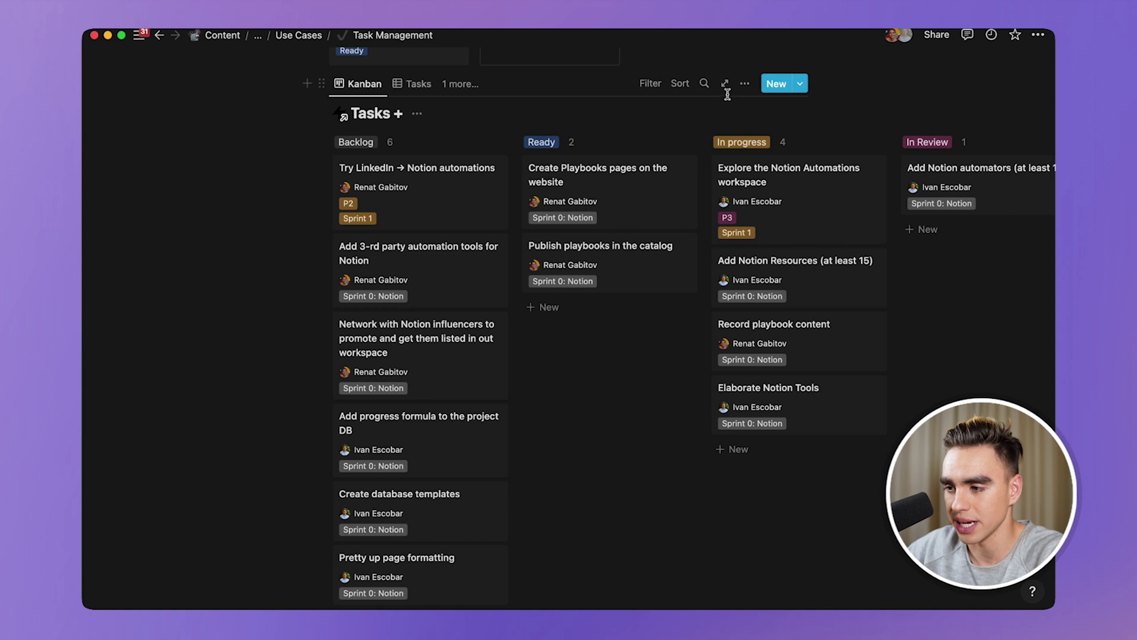
# - Expand the linked Tasks database into its own full-page kanban view
pyautogui.click(726, 85)
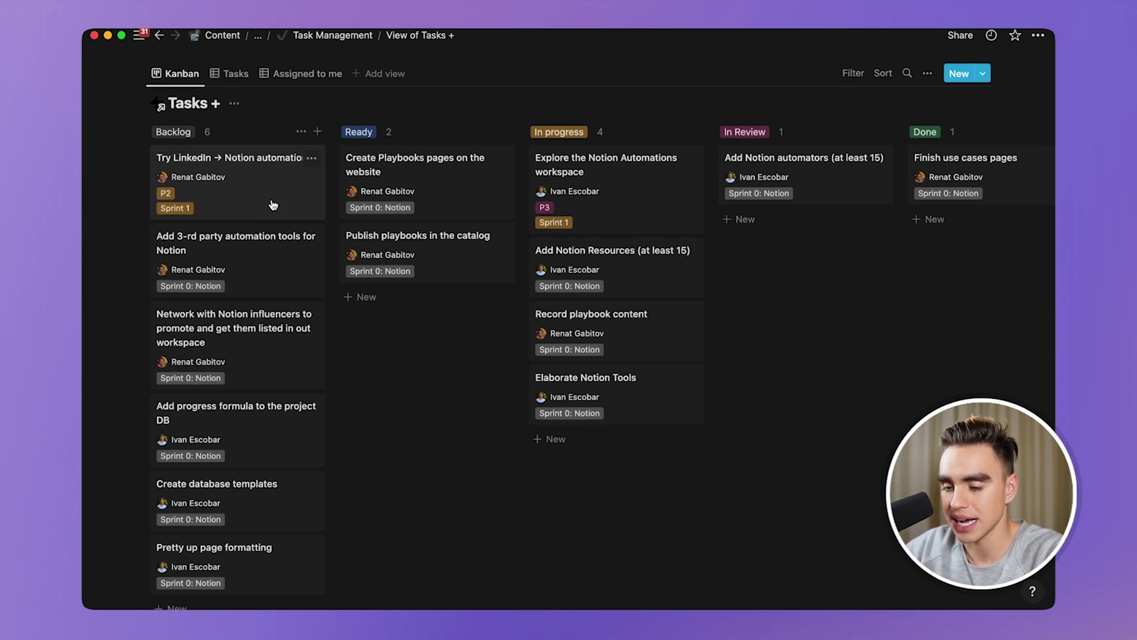
pyautogui.scroll(-1, 273, 206)
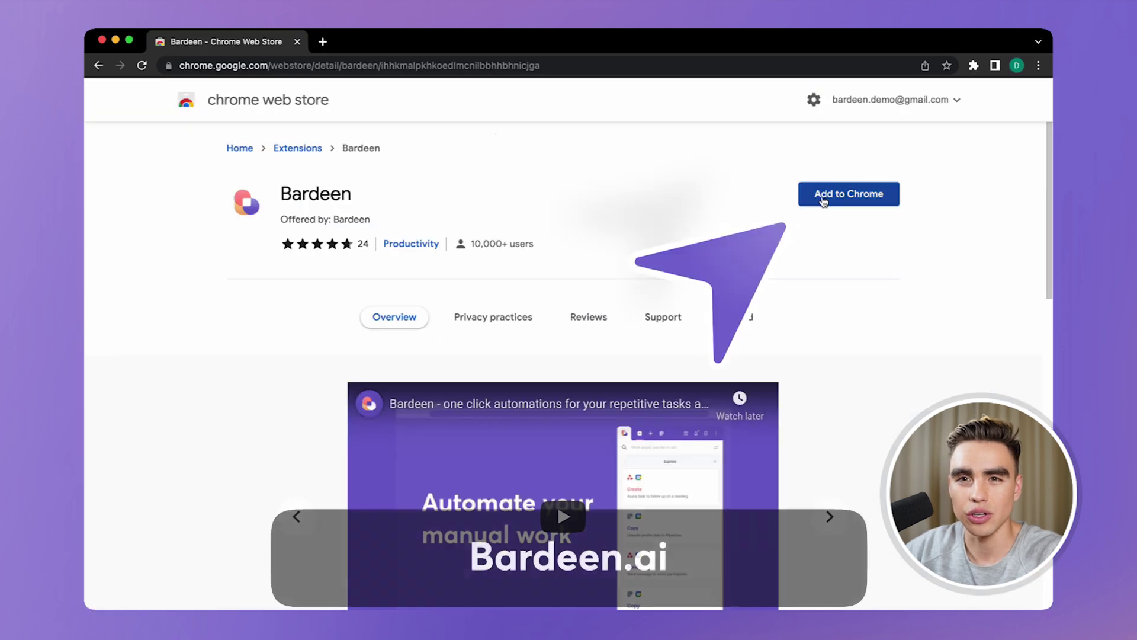
# - Install the Bardeen Chrome extension and show the My Autobooks list
pyautogui.click(826, 199)
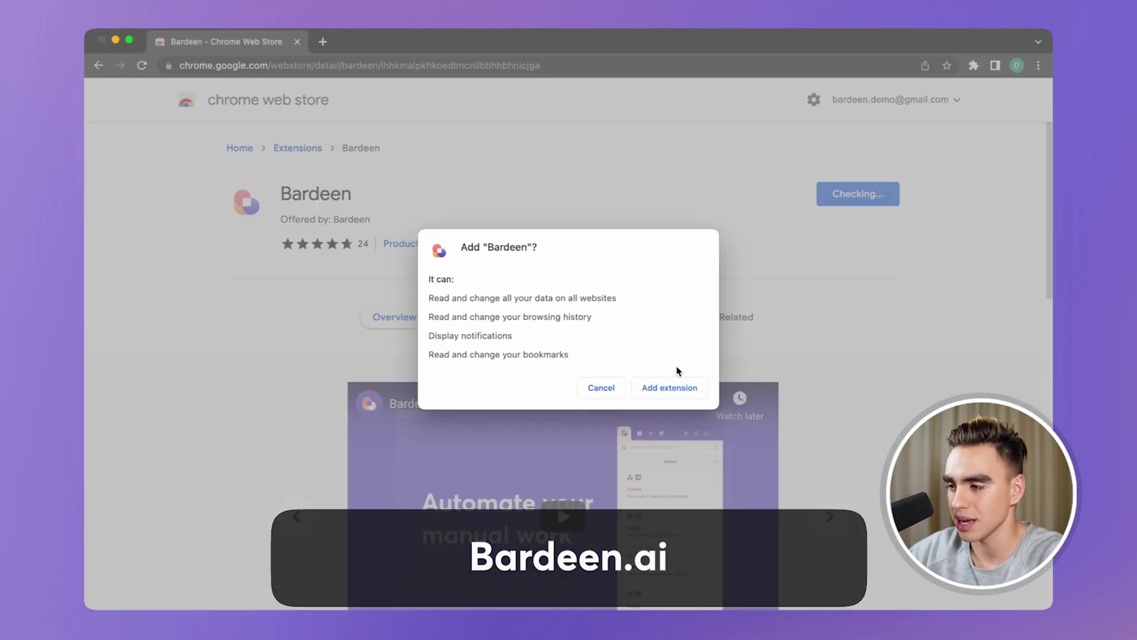
pyautogui.click(669, 388)
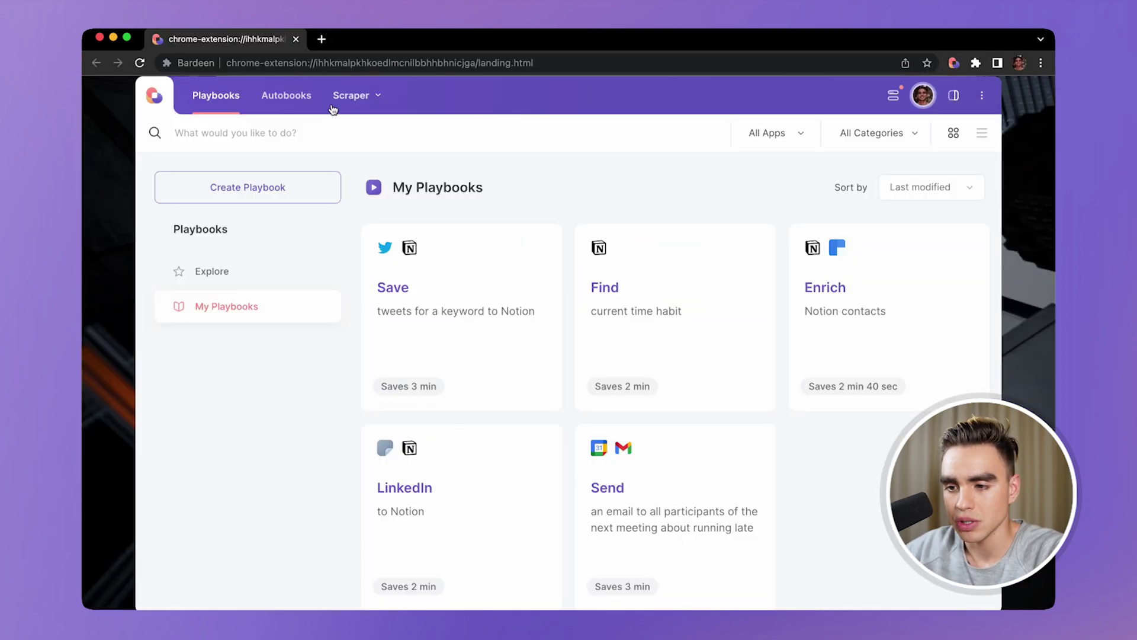
pyautogui.click(316, 103)
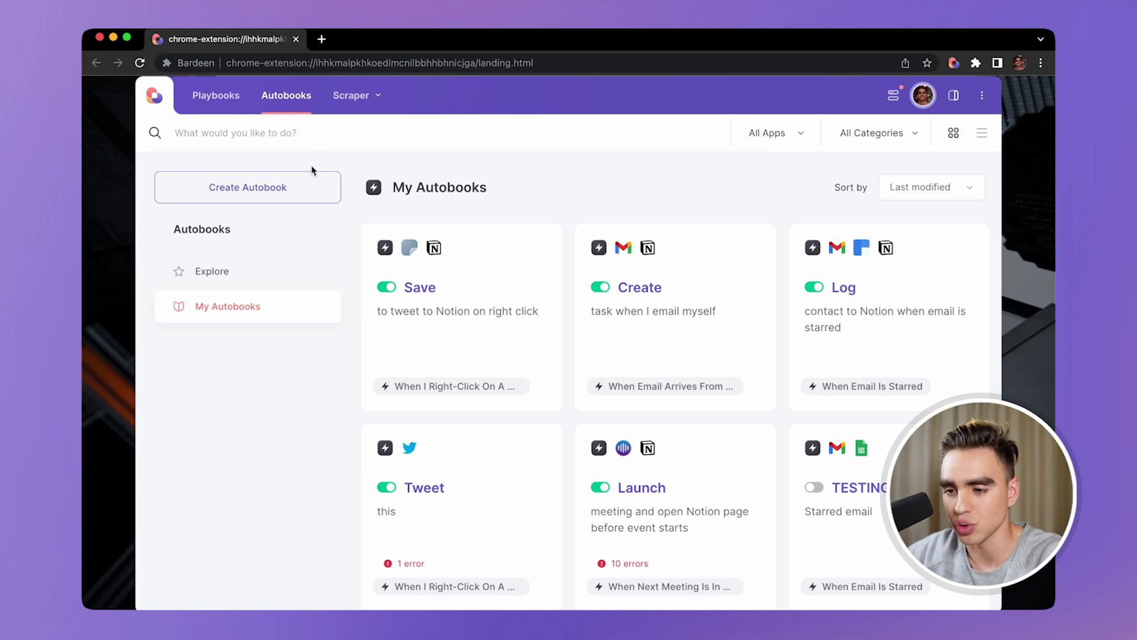
# - Create a Schedule-triggered autobook: Today 09:00, repeat daily every 2 days, never stop
pyautogui.click(228, 194)
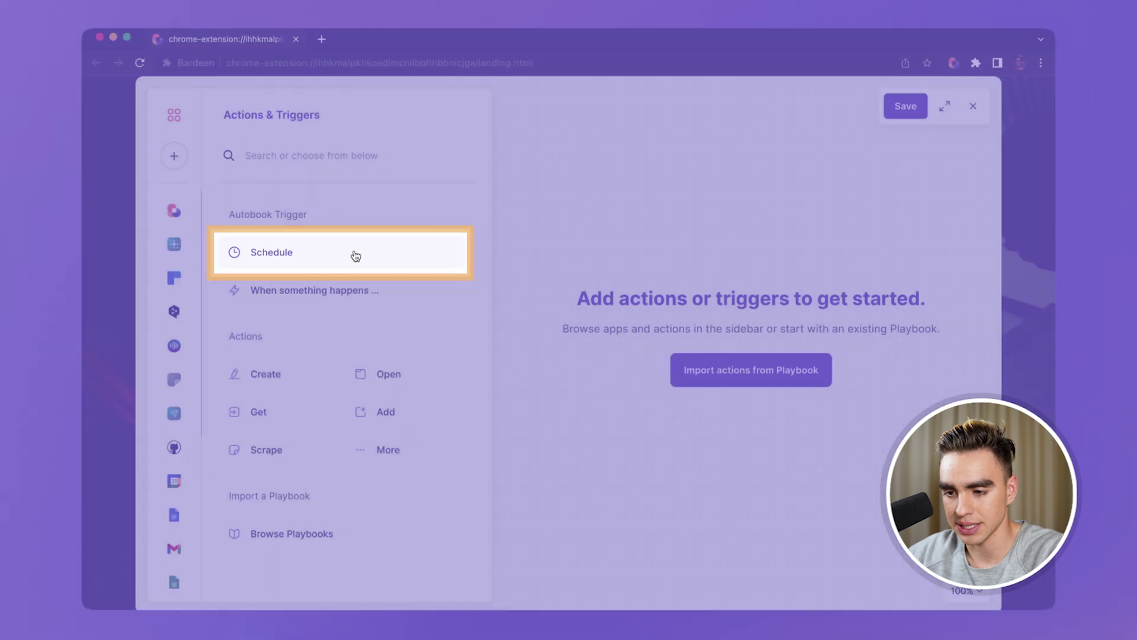
pyautogui.click(355, 253)
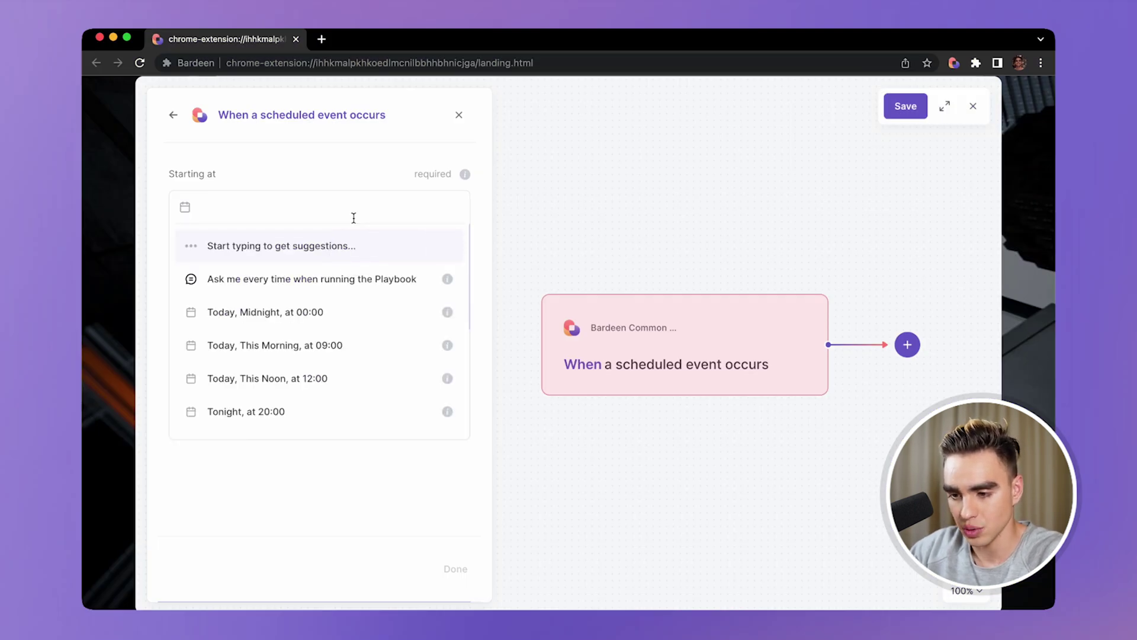
pyautogui.click(338, 348)
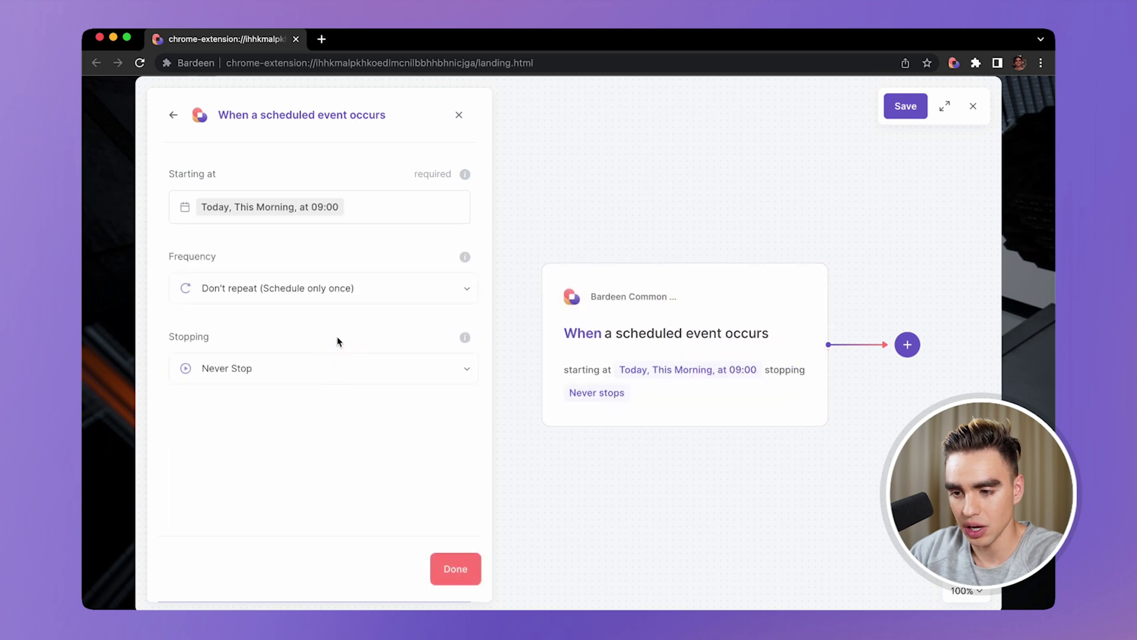
pyautogui.click(333, 289)
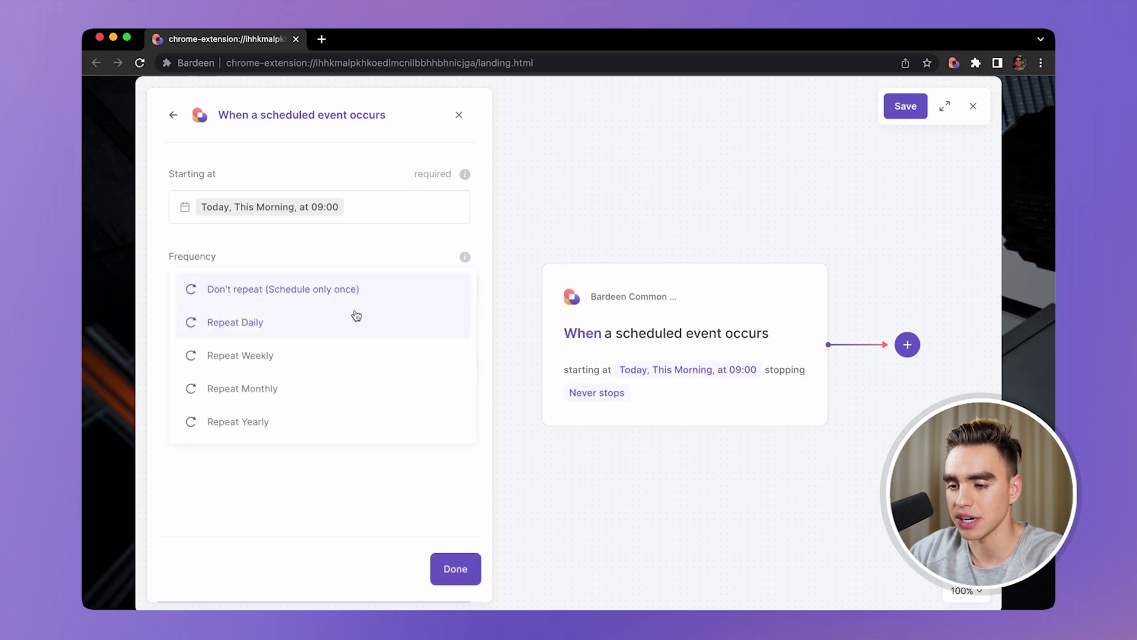
pyautogui.click(305, 329)
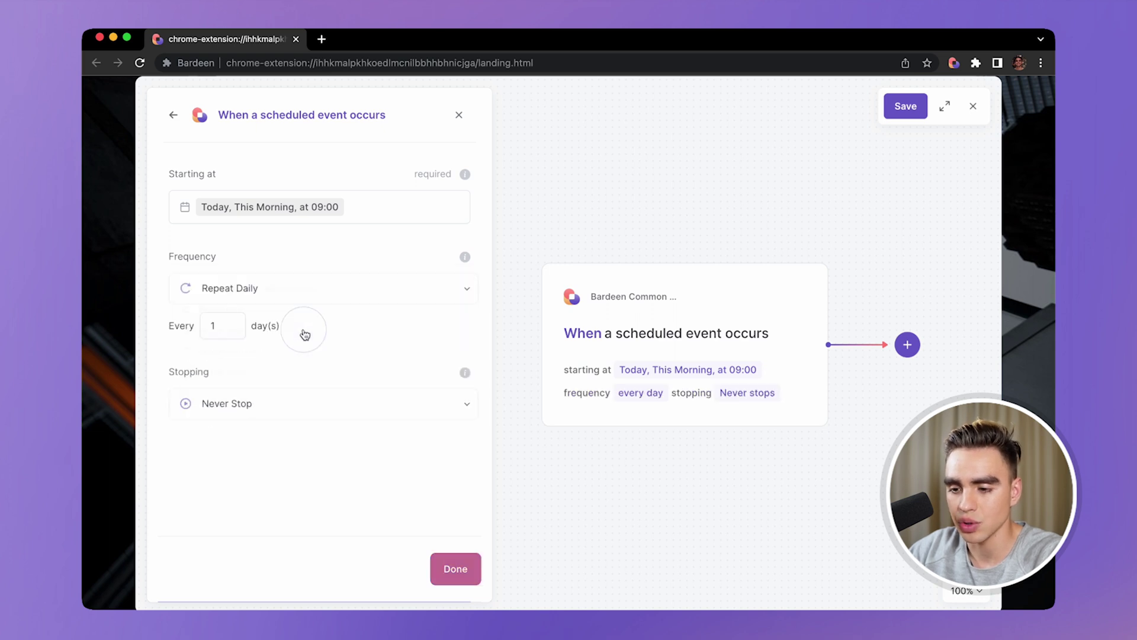
pyautogui.click(224, 328)
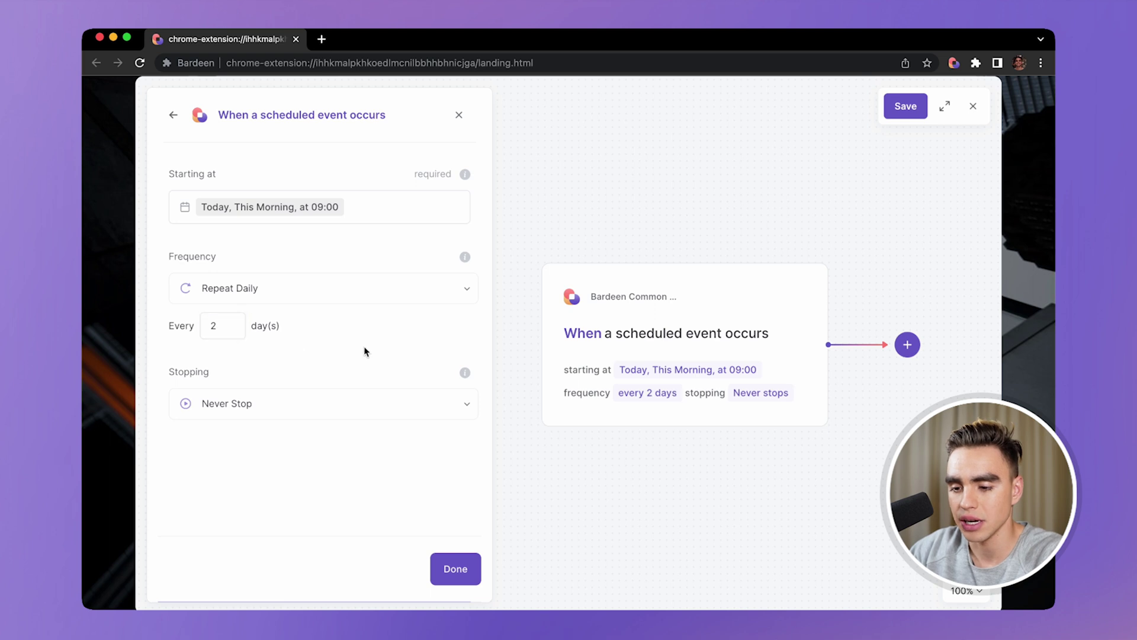
pyautogui.click(357, 407)
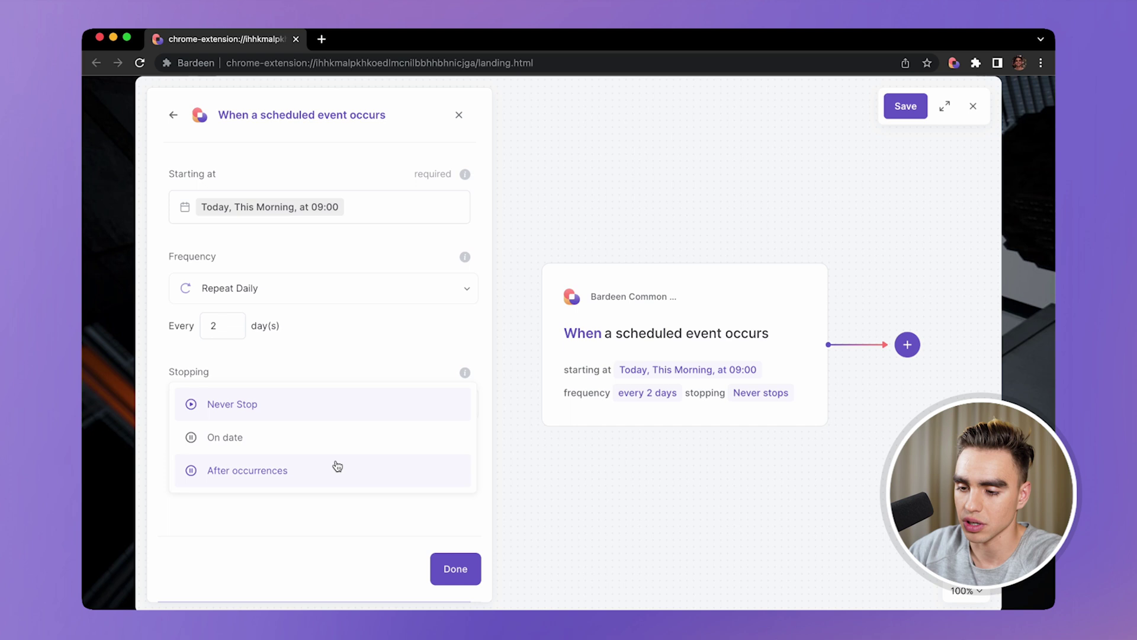
pyautogui.click(349, 403)
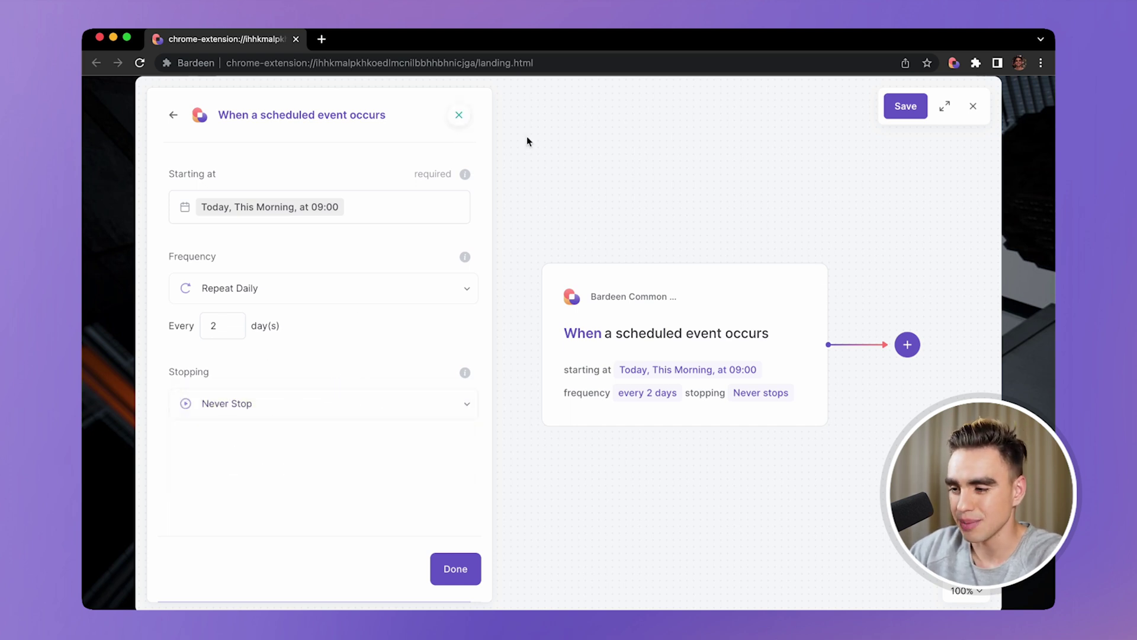
# - Replace the schedule trigger with a 'when time has passed' trigger of 15 secs
pyautogui.moveTo(684, 343)
pyautogui.click(796, 296)
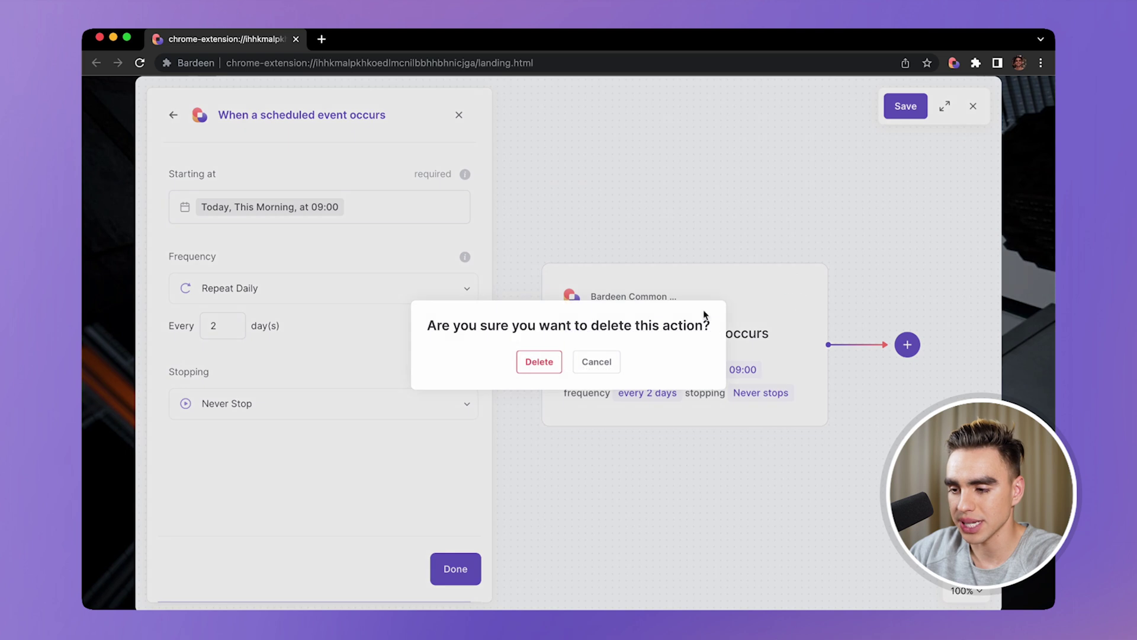
pyautogui.click(539, 359)
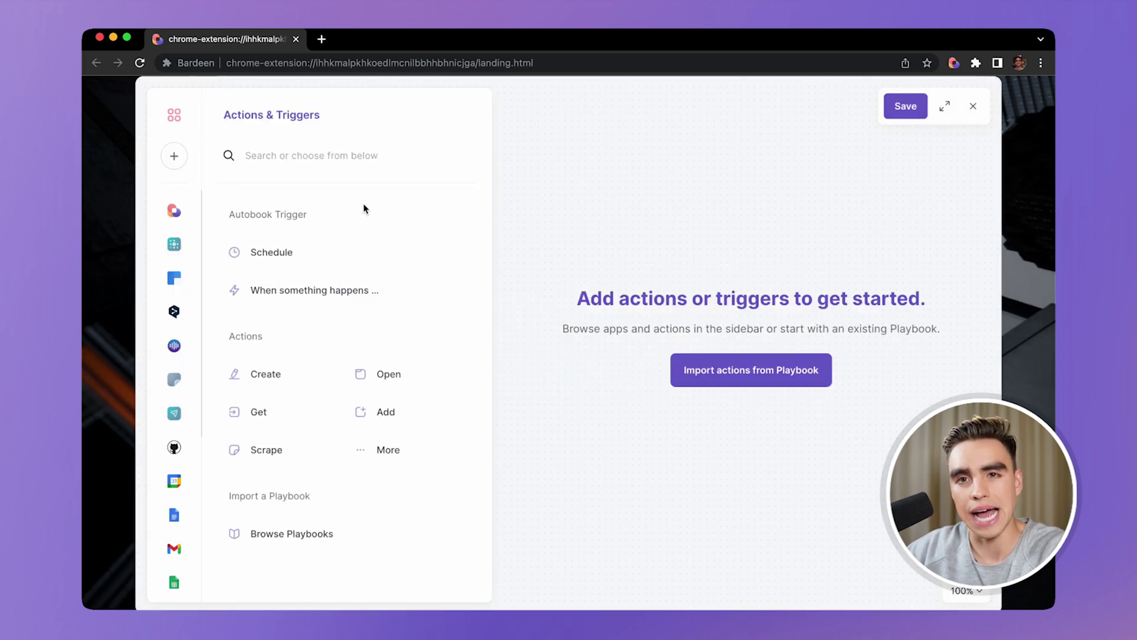
pyautogui.write('t')
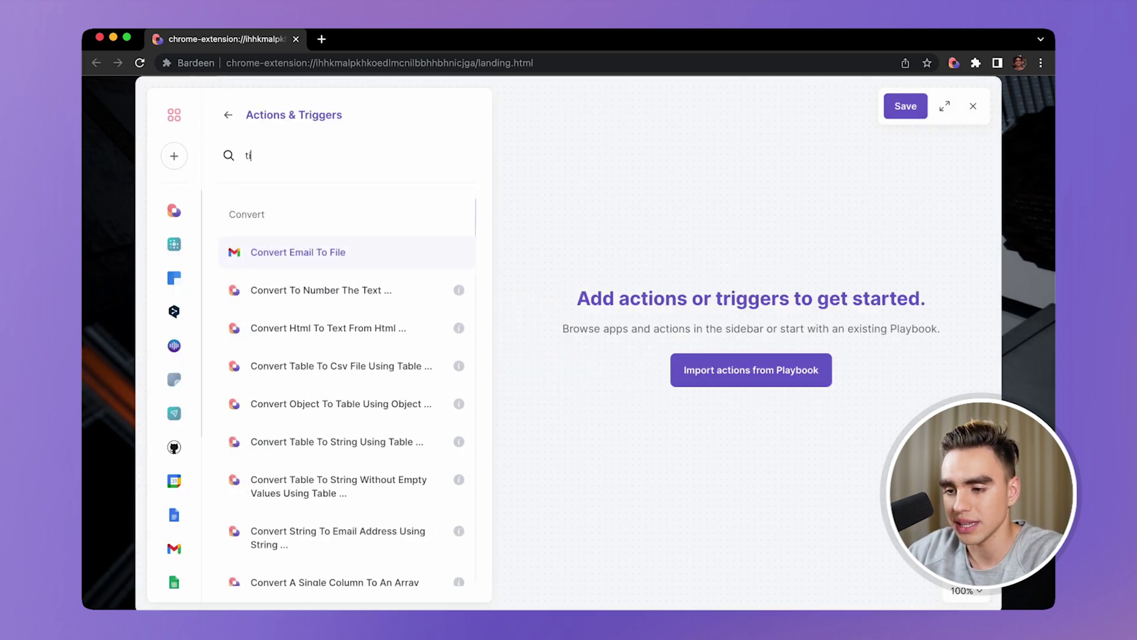
pyautogui.write('ime')
pyautogui.scroll(-2, 408, 419)
pyautogui.scroll(-2, 408, 419)
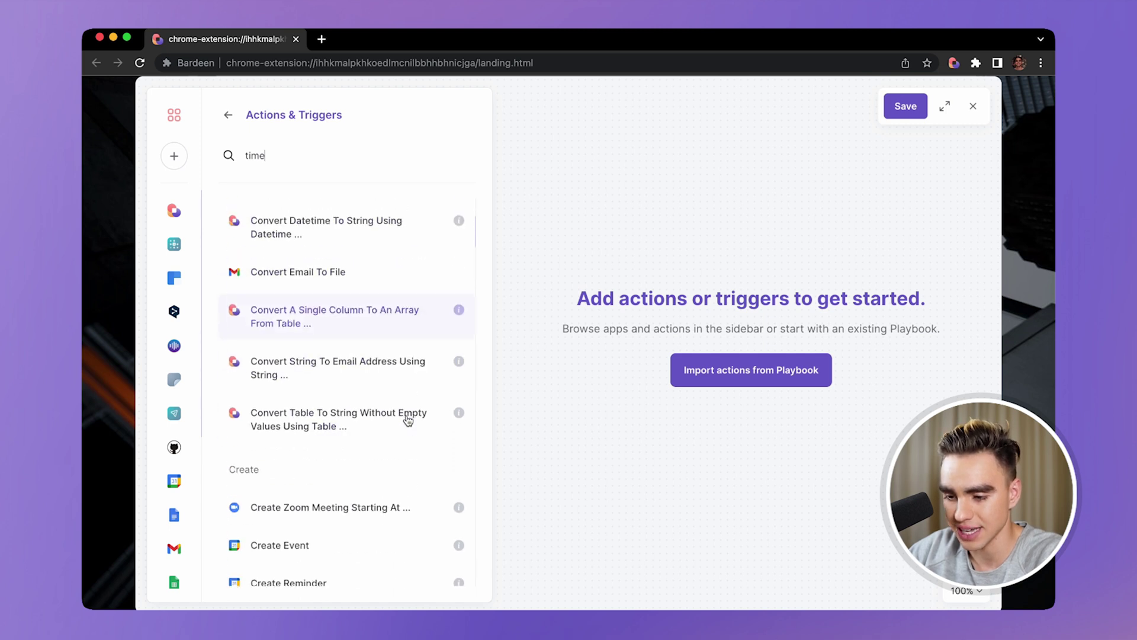
pyautogui.scroll(-1, 408, 420)
pyautogui.scroll(1, 407, 419)
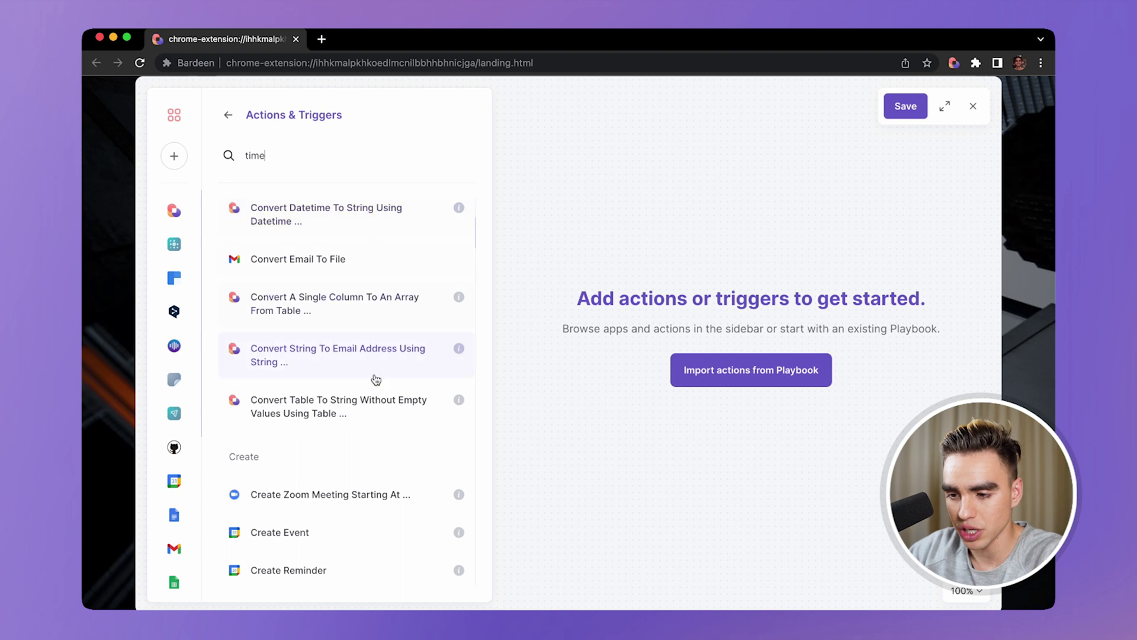
pyautogui.scroll(2, 376, 379)
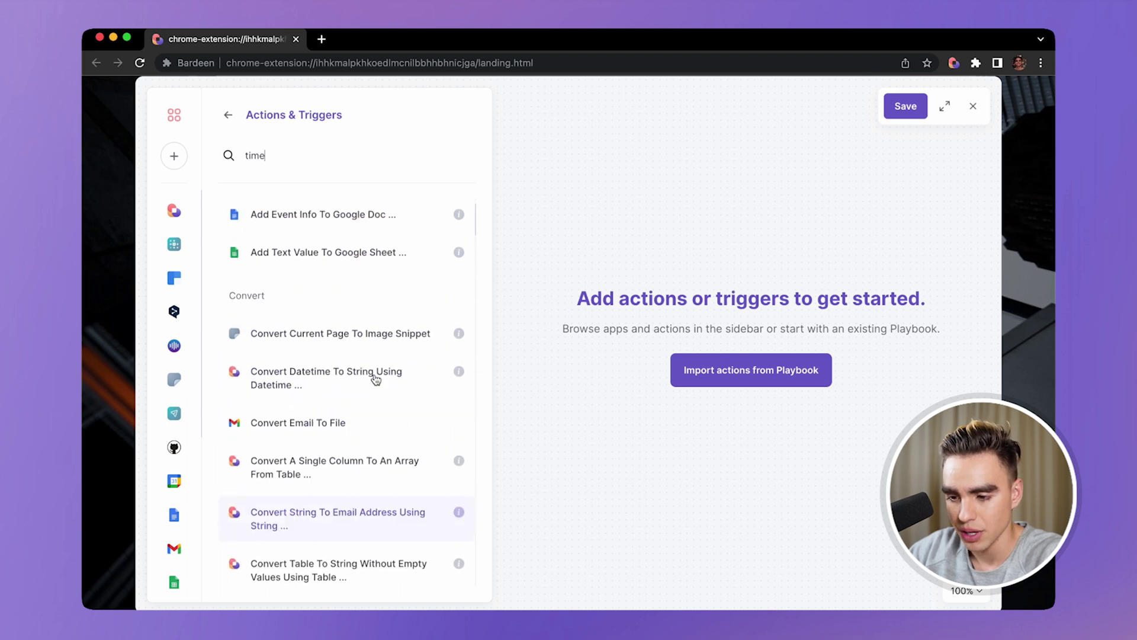
pyautogui.scroll(-2, 376, 379)
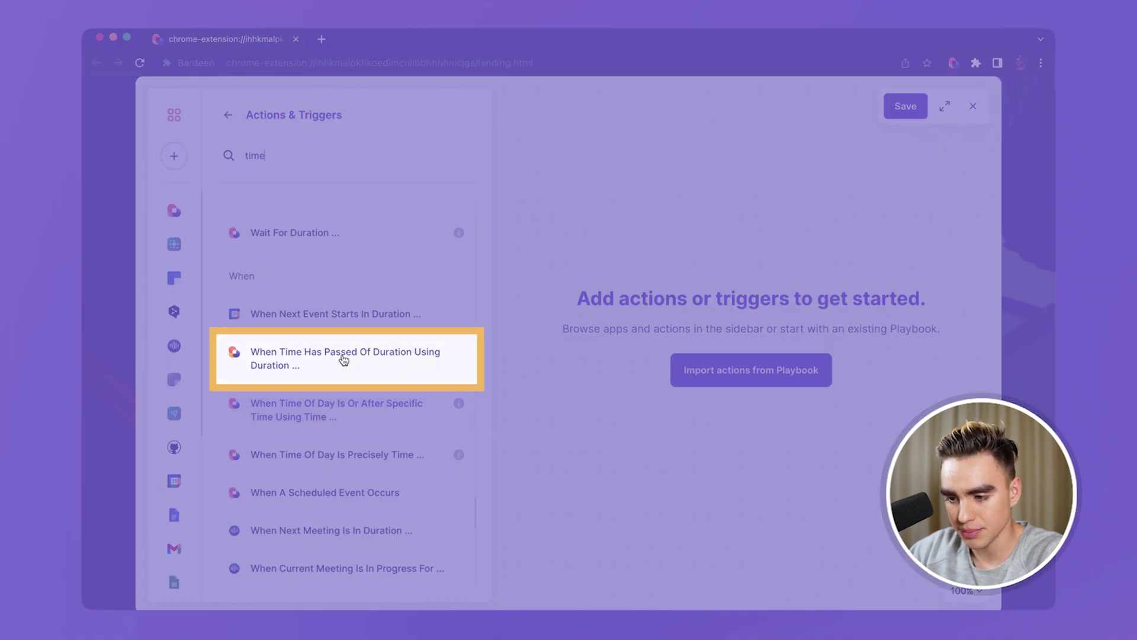
pyautogui.click(343, 358)
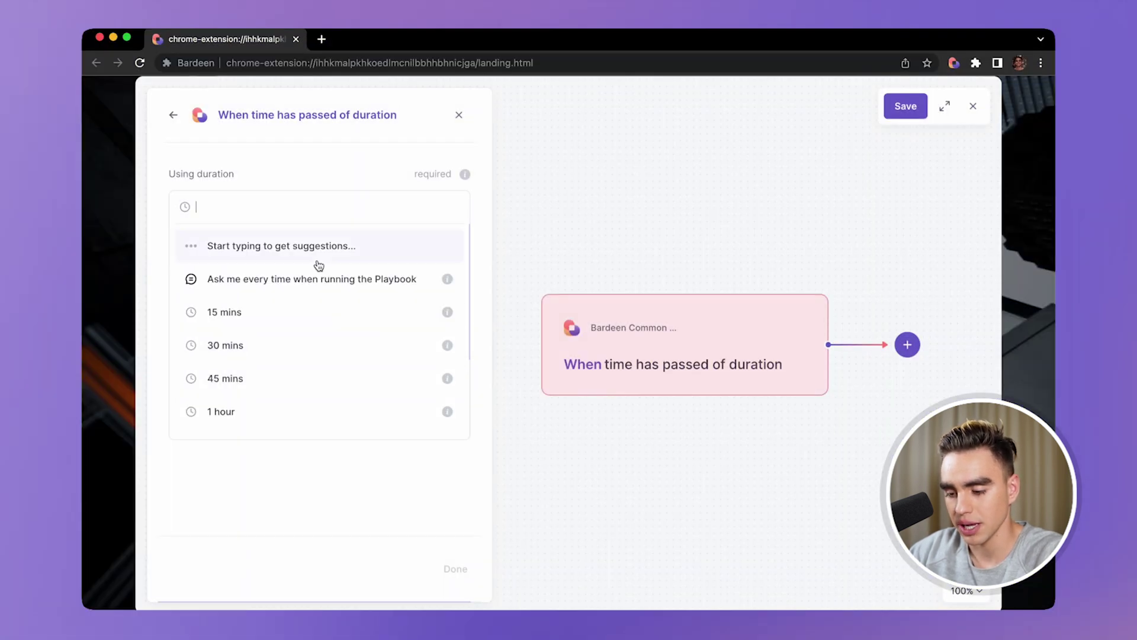
pyautogui.write('15 sec')
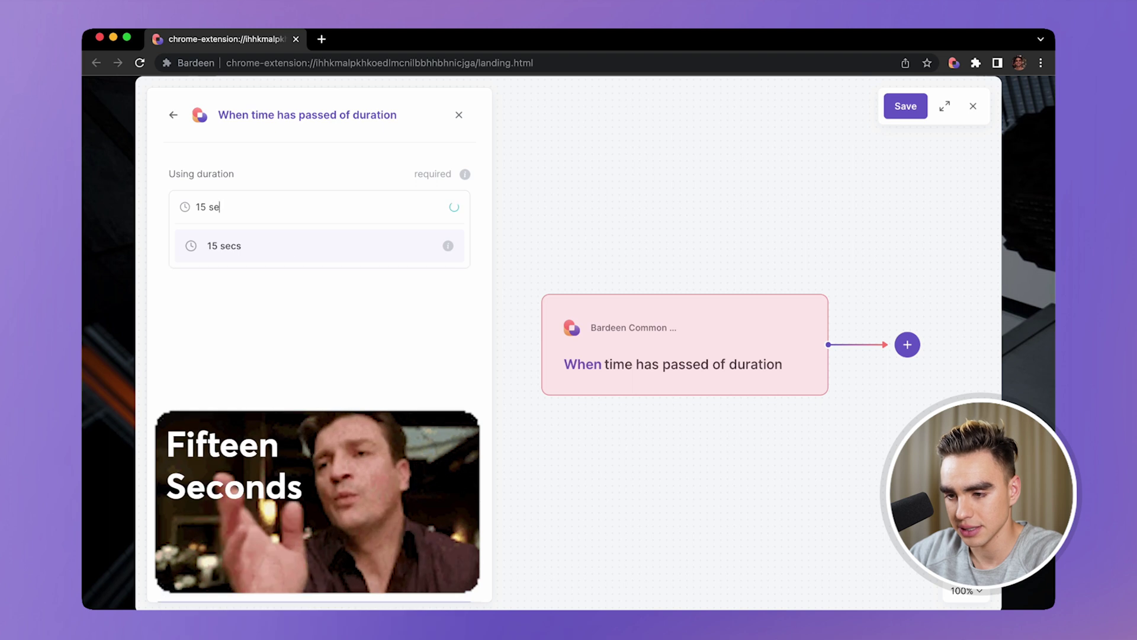
pyautogui.press('Return')
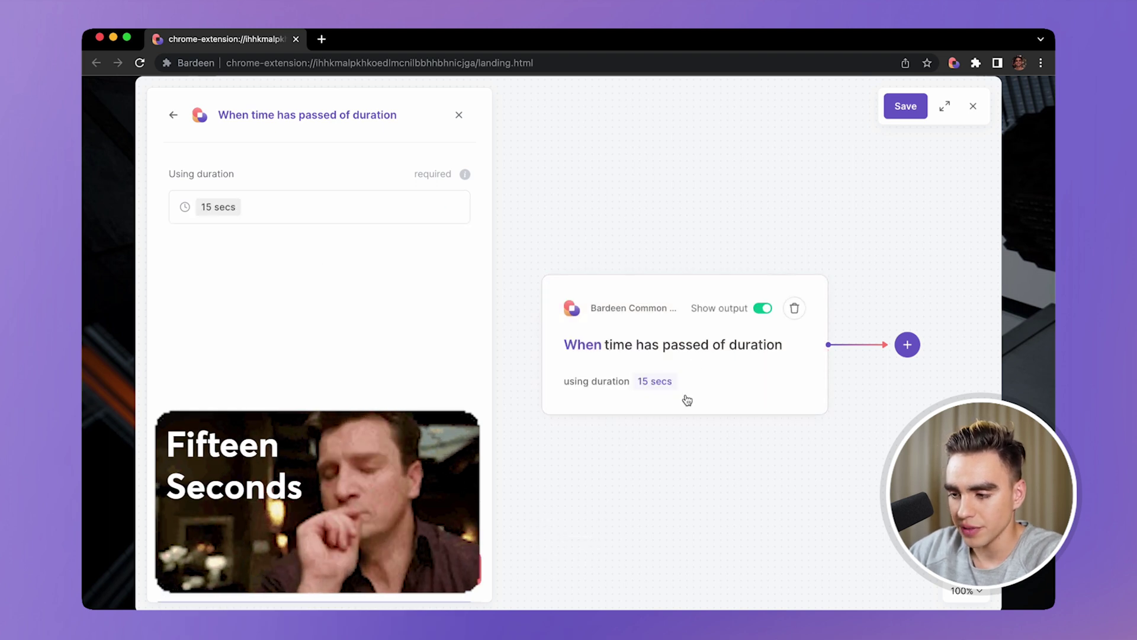
# - Add a Notion 'add page to database' action after the trigger
pyautogui.click(908, 343)
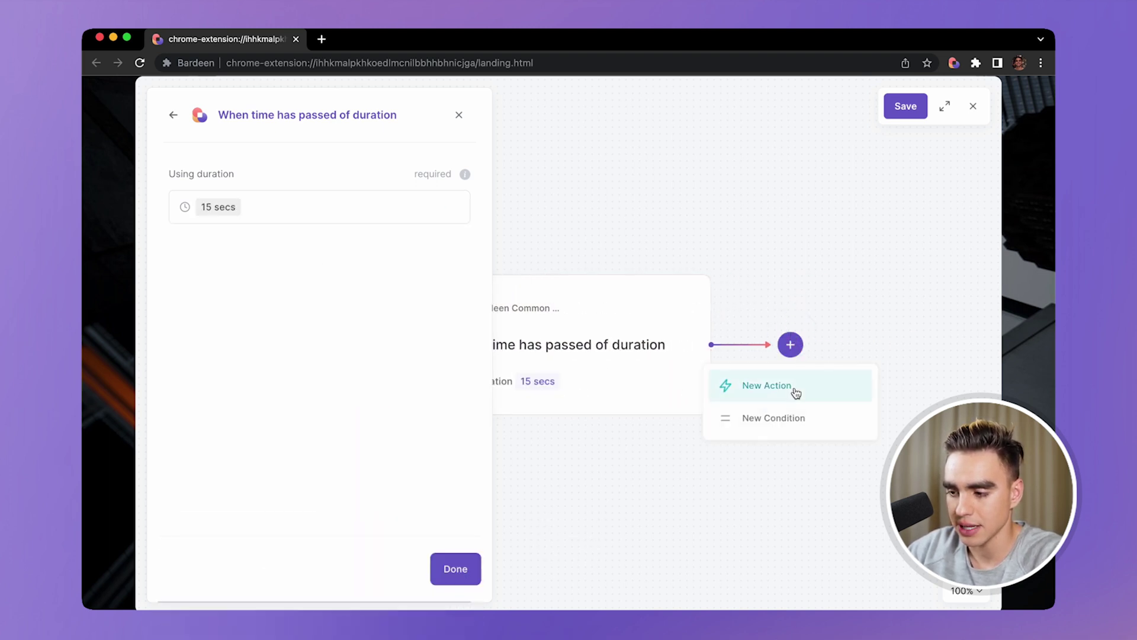
pyautogui.click(800, 386)
pyautogui.click(336, 158)
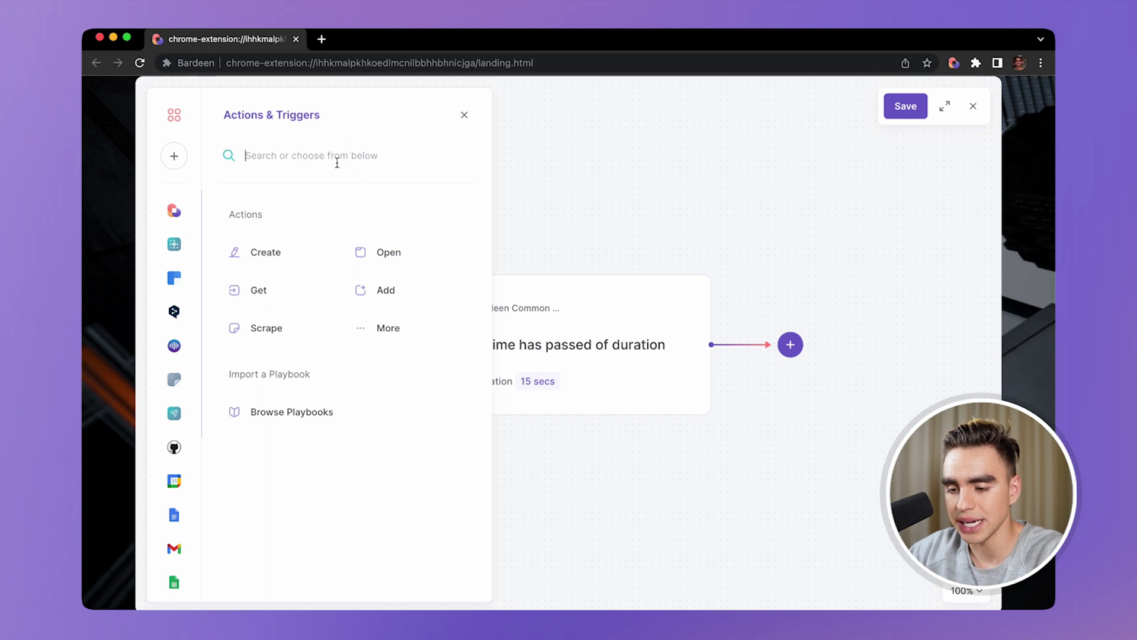
pyautogui.scroll(-4, 178, 400)
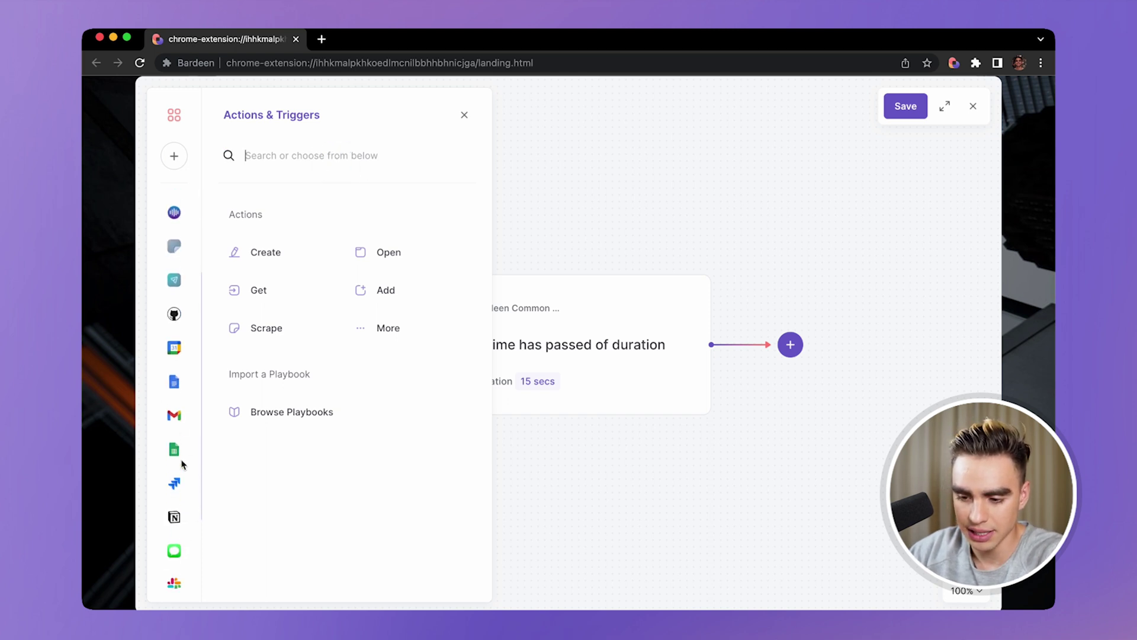
pyautogui.click(175, 517)
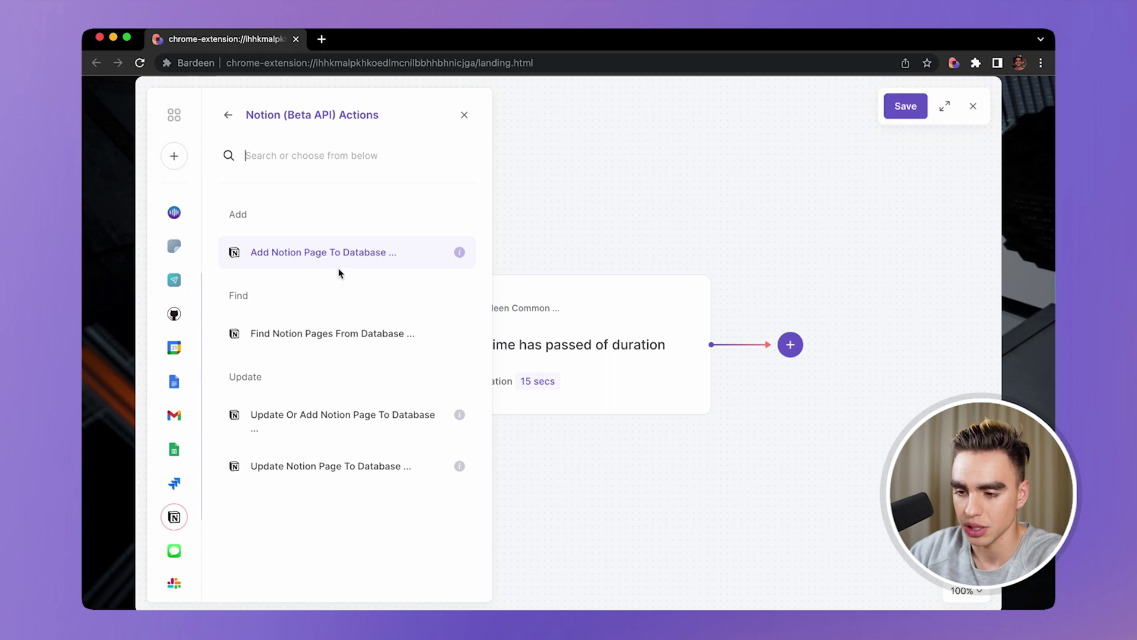
pyautogui.click(282, 258)
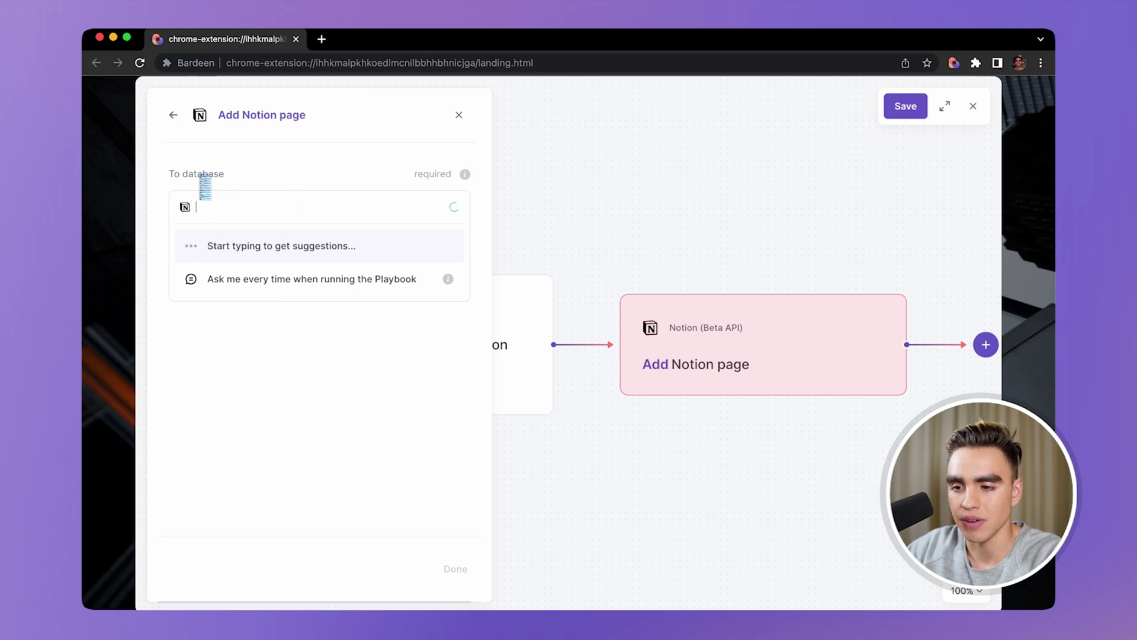
# - Choose the 'Tasks +' database as the page's target
pyautogui.hotkey('ctrl', 'Right')
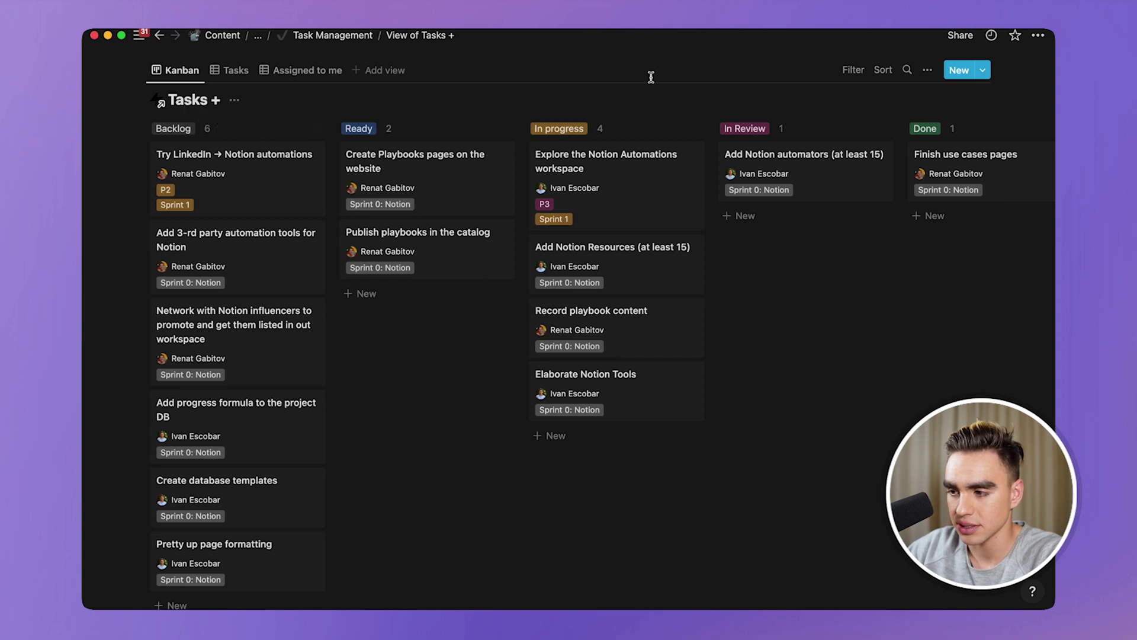
pyautogui.hotkey('ctrl', 'Left')
pyautogui.click(371, 205)
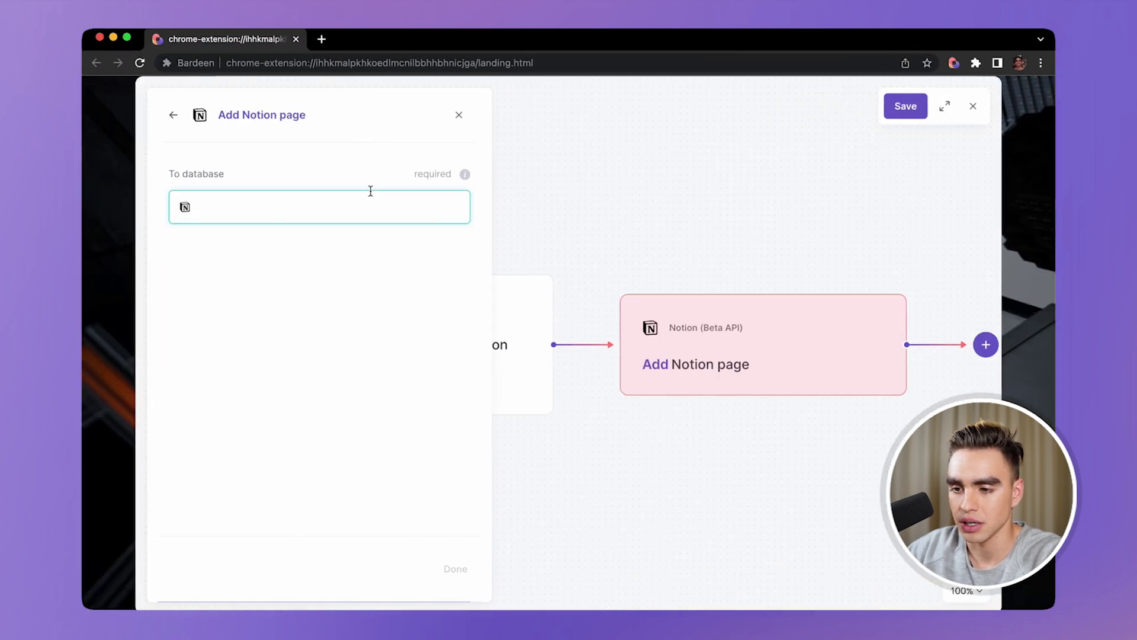
pyautogui.click(378, 210)
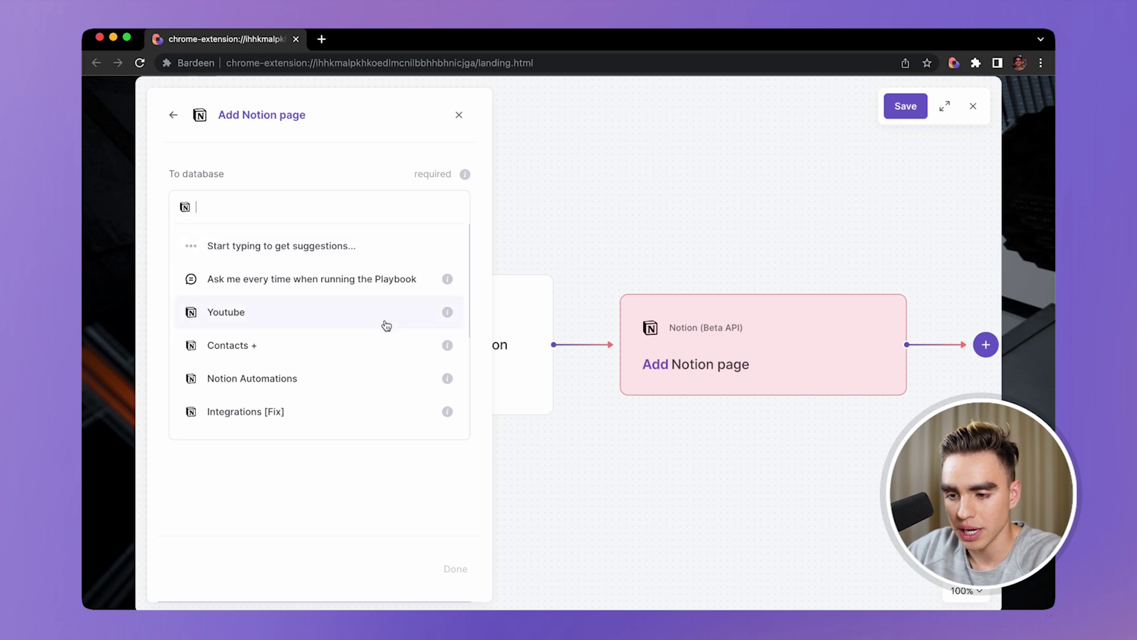
pyautogui.write('Tasks')
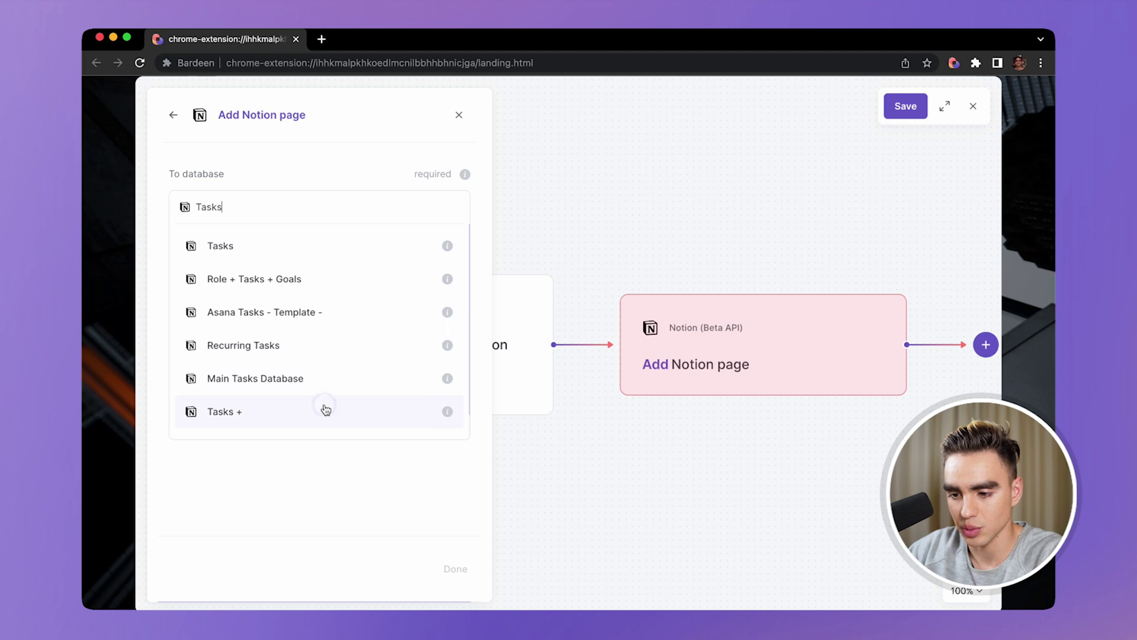
pyautogui.click(325, 410)
# - Map the Task field to 'Demo Tasks for 15 sec'
pyautogui.click(273, 331)
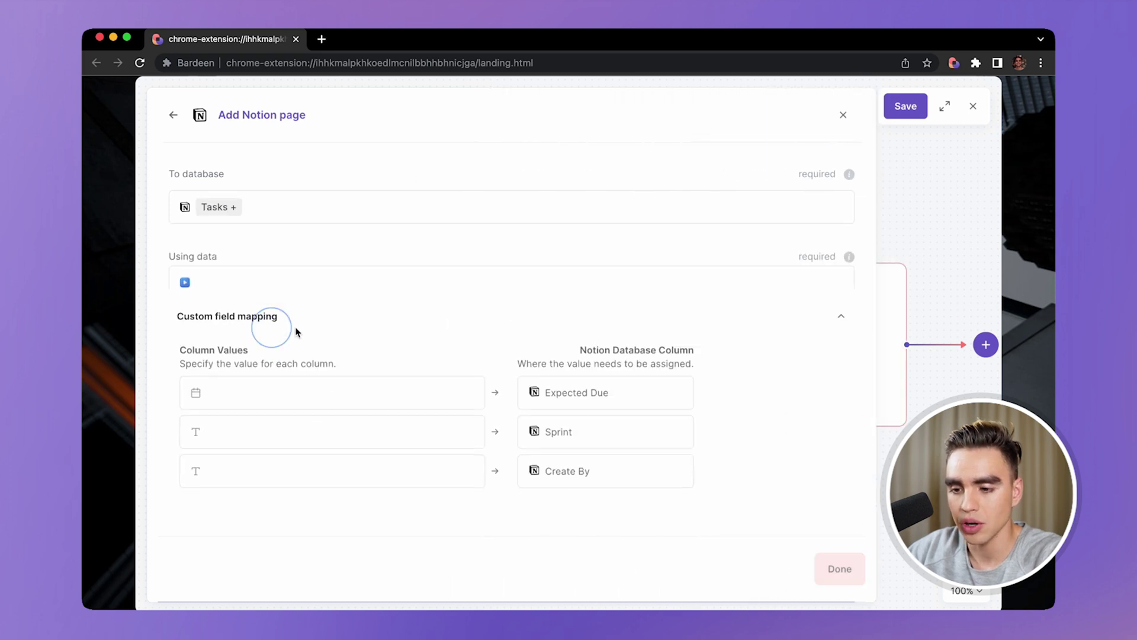
pyautogui.scroll(-3, 406, 375)
pyautogui.click(406, 376)
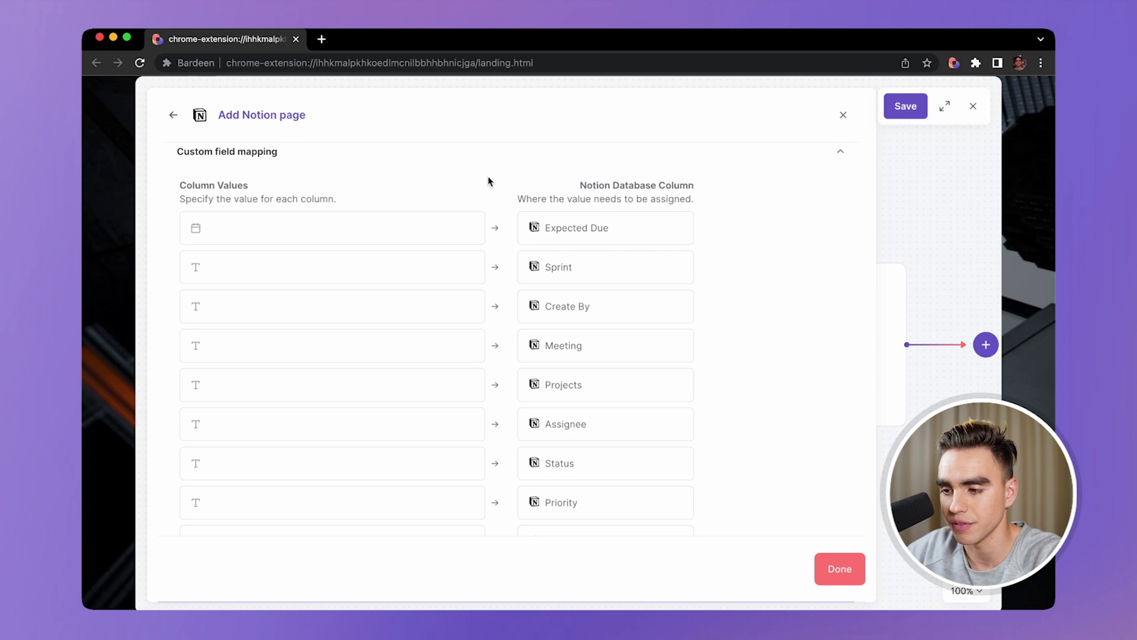
pyautogui.scroll(-1, 418, 418)
pyautogui.click(386, 491)
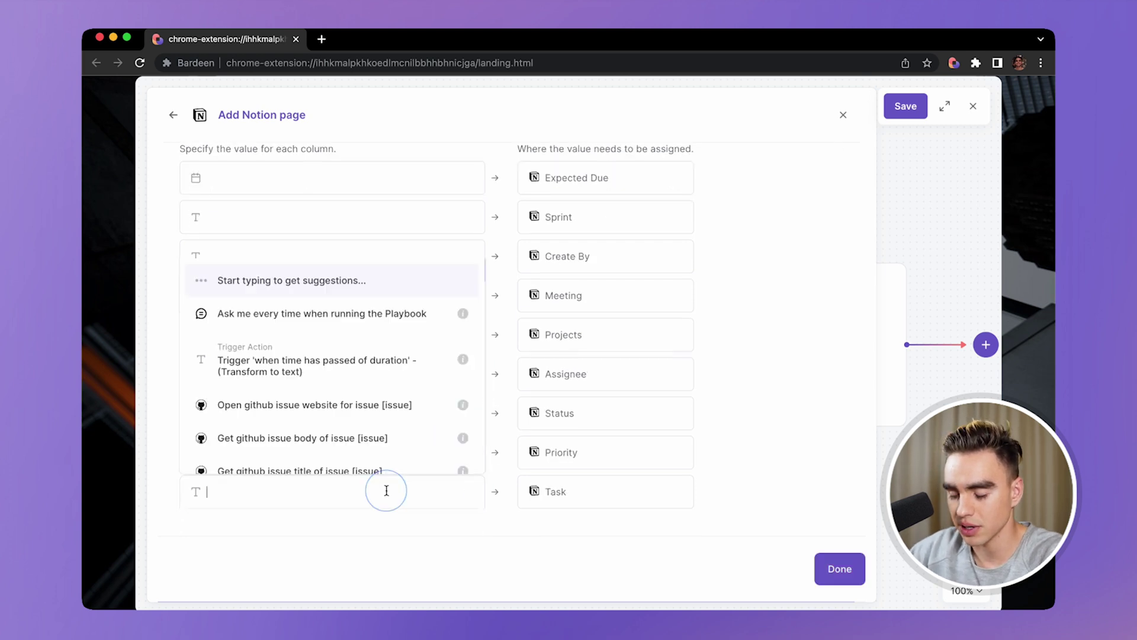
pyautogui.write('Demo Tasks for')
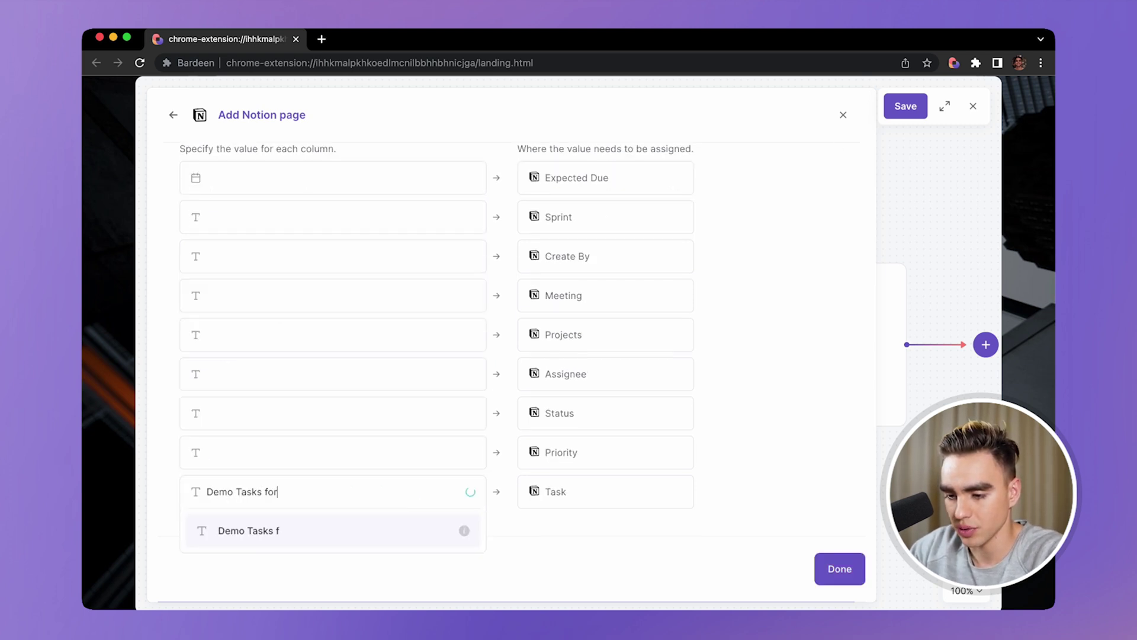
pyautogui.write(' 15 sec')
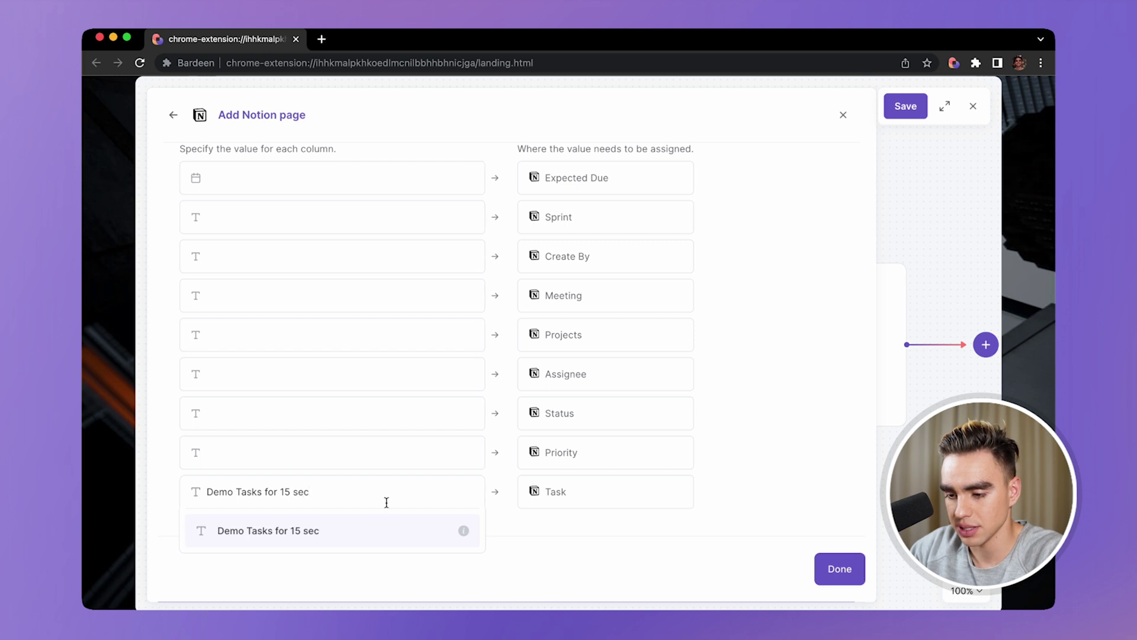
pyautogui.click(395, 533)
pyautogui.scroll(1, 427, 427)
pyautogui.click(356, 458)
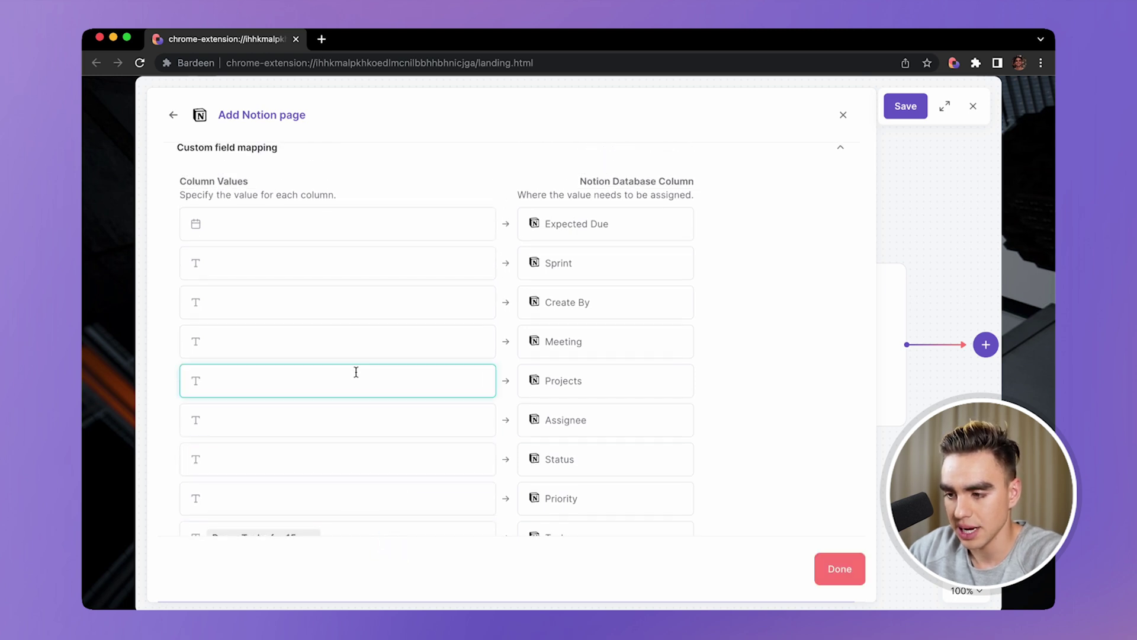
pyautogui.scroll(-1, 452, 505)
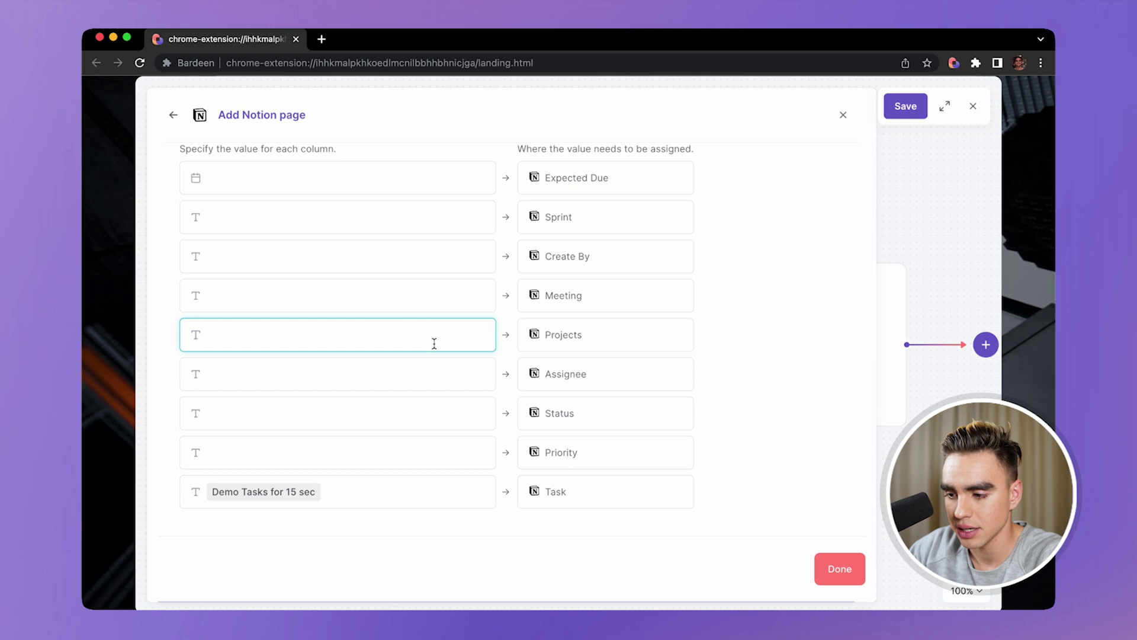
# - Set the Status field to Backlog and the Priority field to P2
pyautogui.click(439, 414)
pyautogui.write('Backlog')
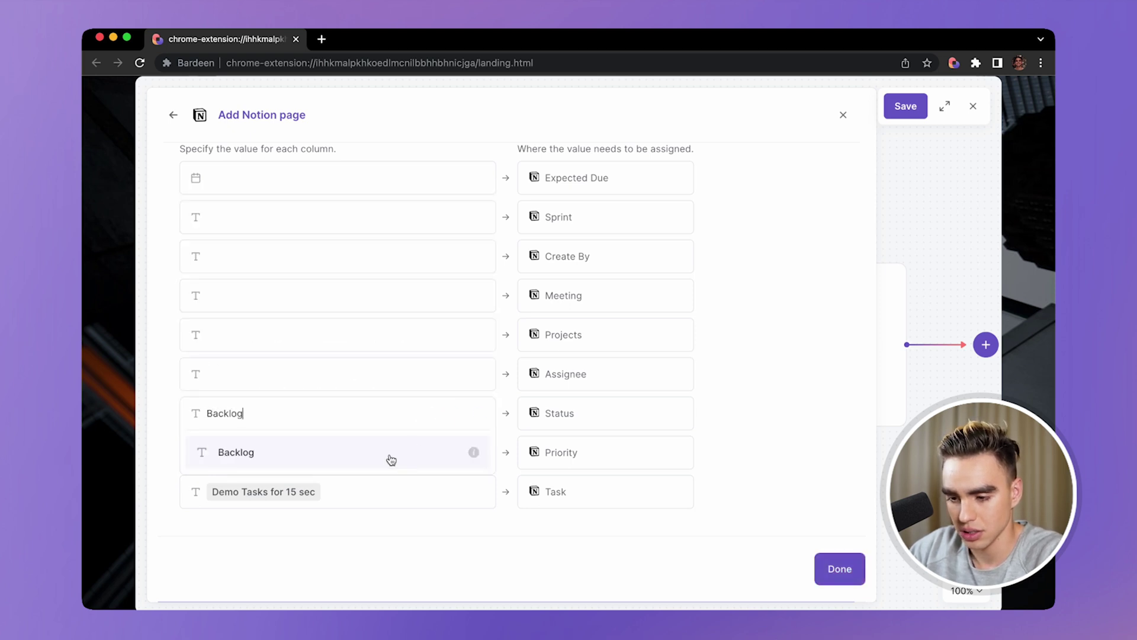
pyautogui.click(391, 459)
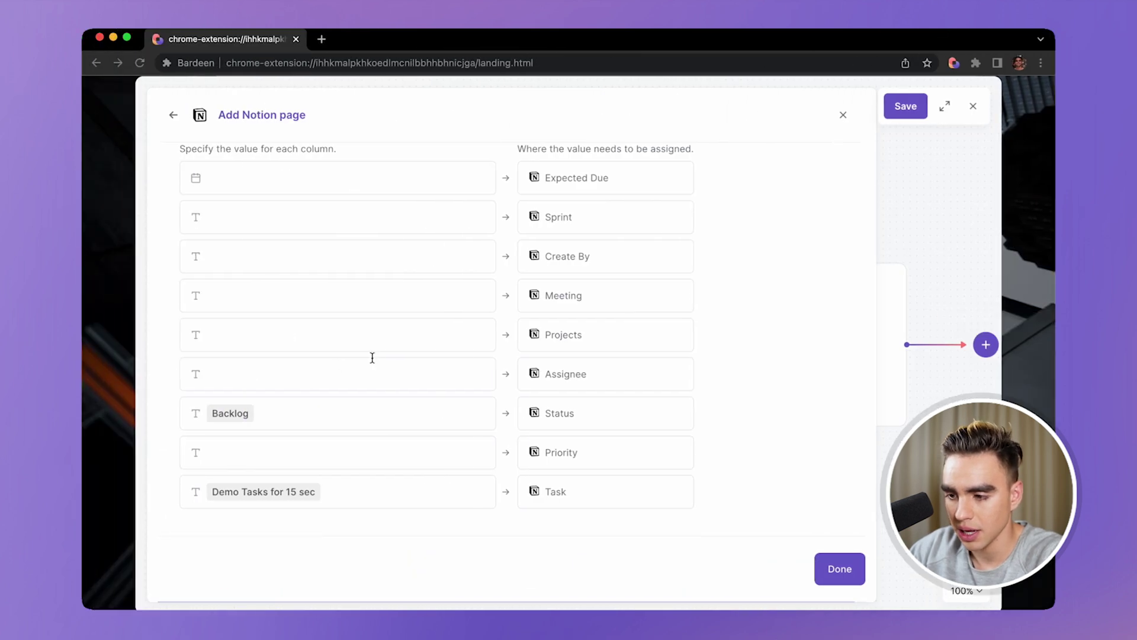
pyautogui.click(382, 330)
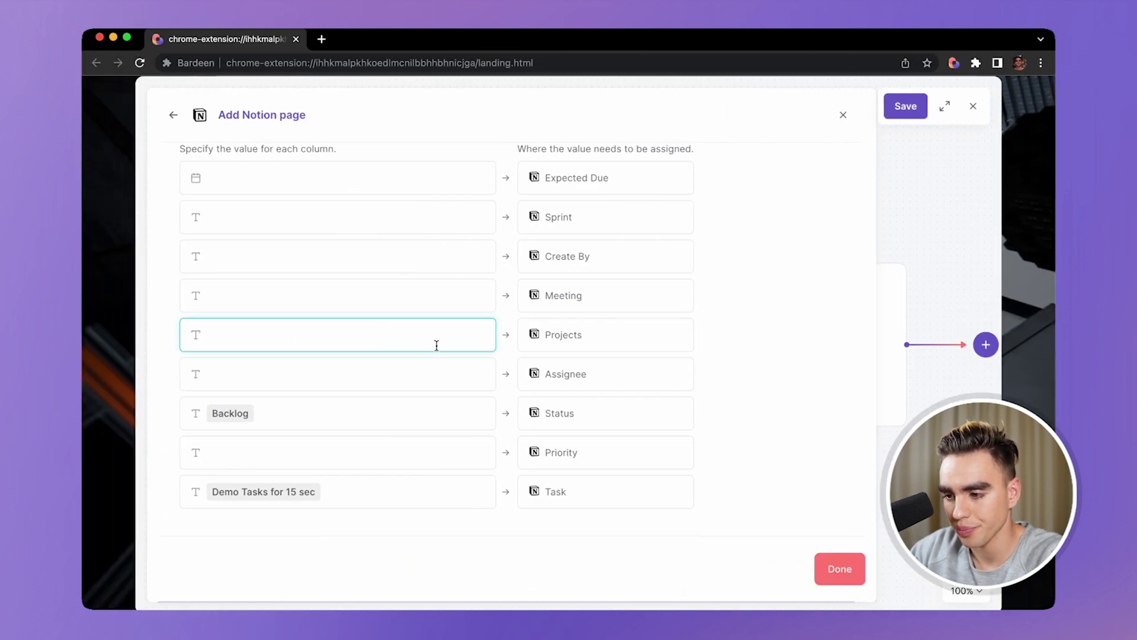
pyautogui.click(373, 374)
pyautogui.click(374, 448)
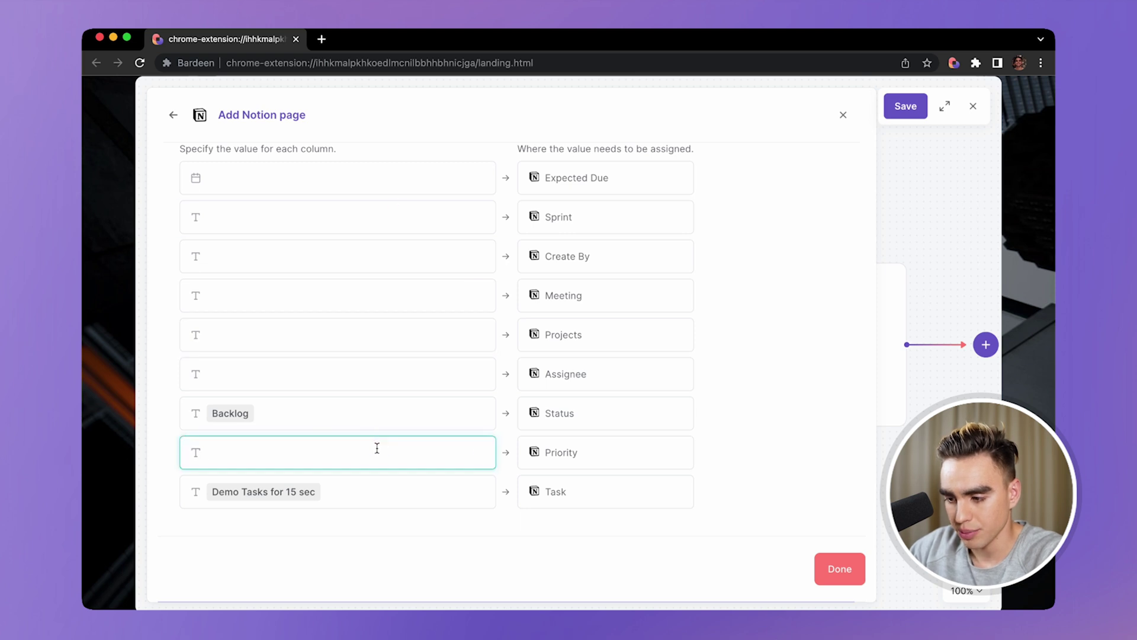
pyautogui.write('p3')
pyautogui.press('BackSpace')
pyautogui.press('BackSpace')
pyautogui.write('P')
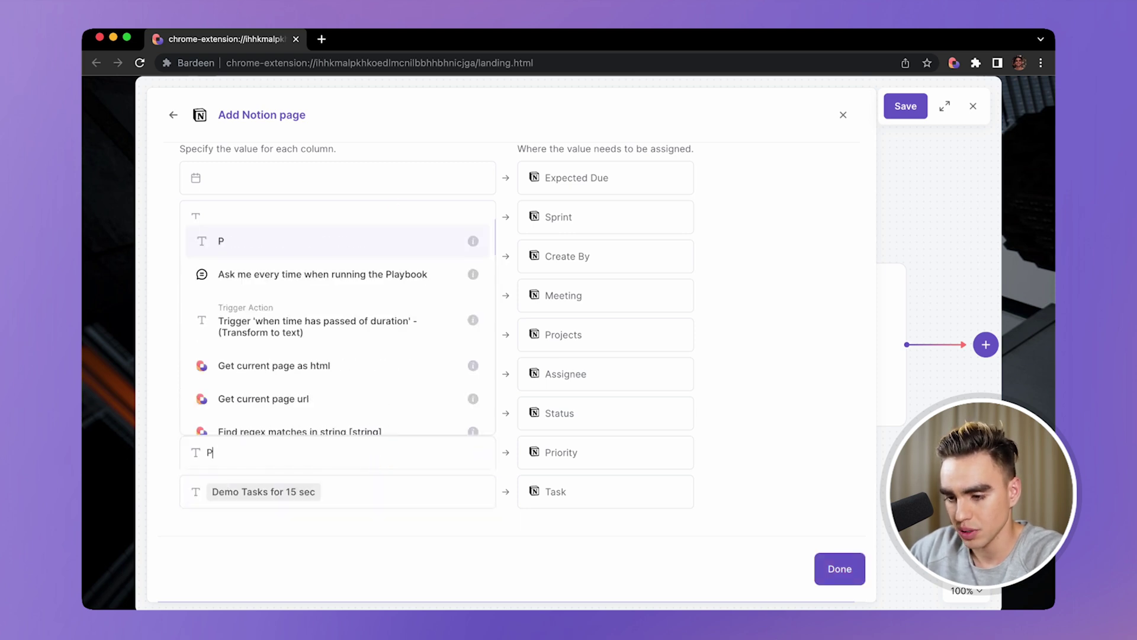
pyautogui.write('2')
pyautogui.click(321, 513)
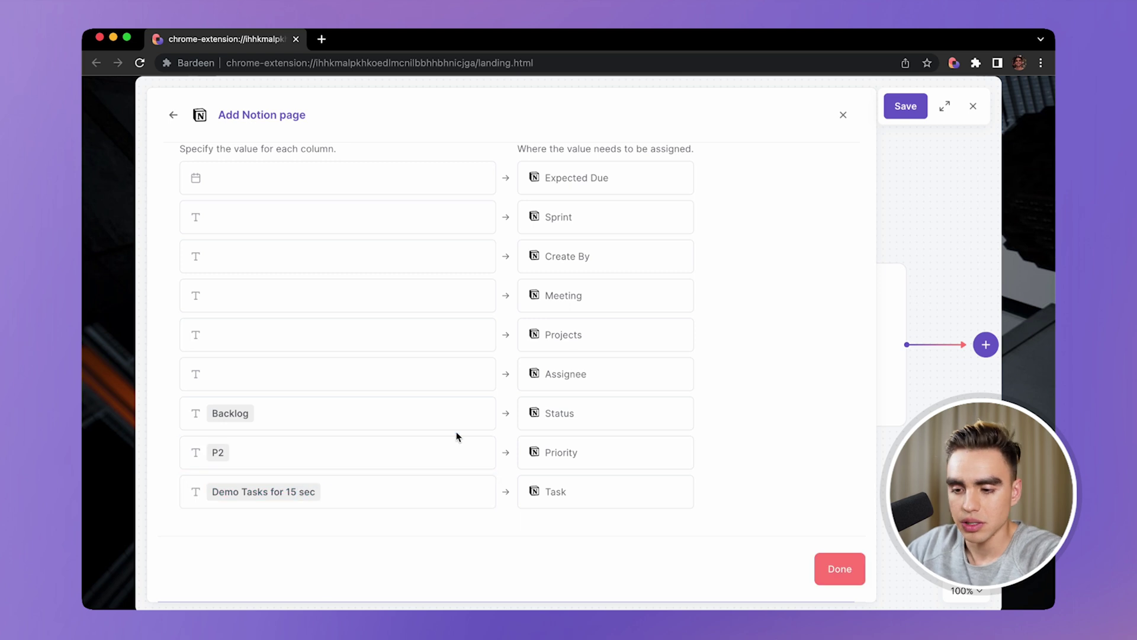
pyautogui.scroll(2, 458, 436)
pyautogui.scroll(-2, 457, 437)
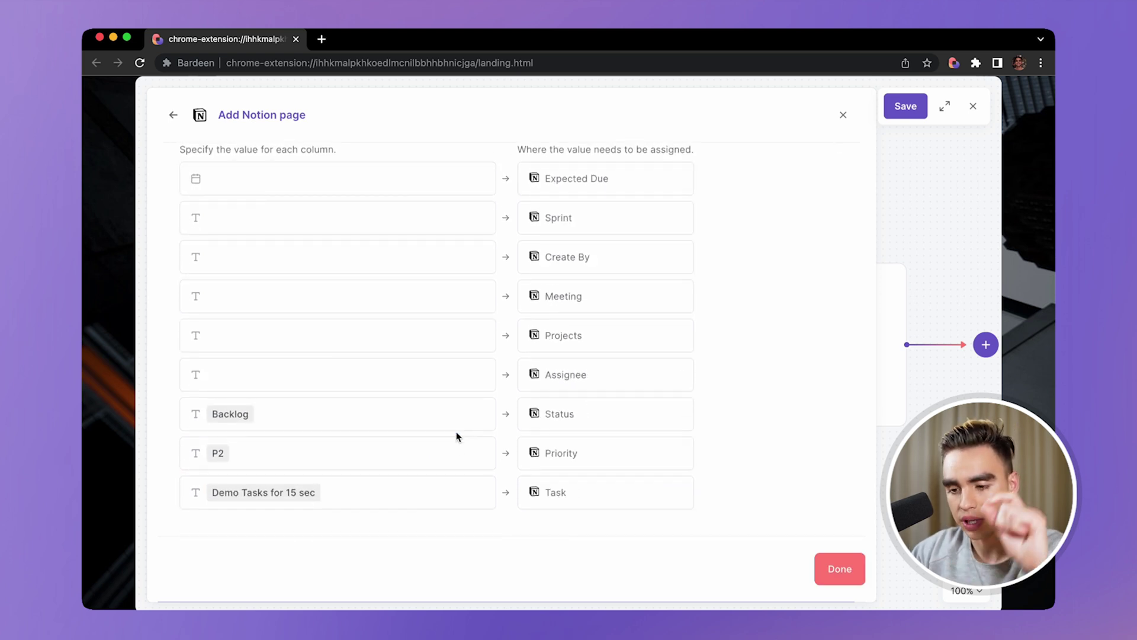
# - Review the Task, P2 and Backlog values and confirm the step with Done
pyautogui.click(274, 499)
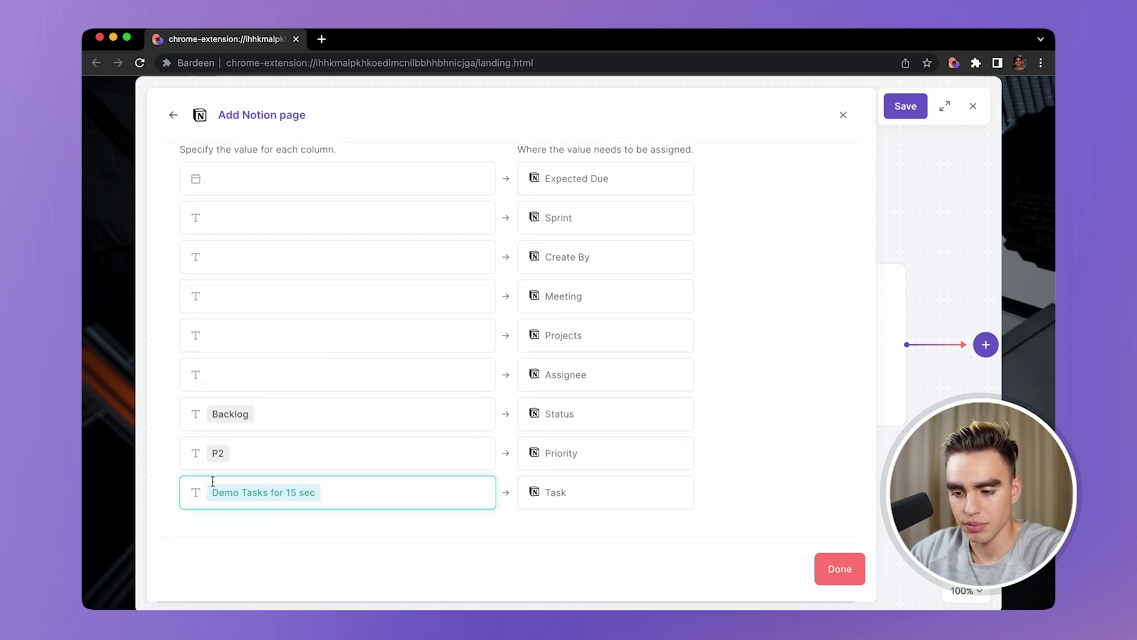
pyautogui.click(210, 454)
pyautogui.click(262, 415)
pyautogui.click(462, 436)
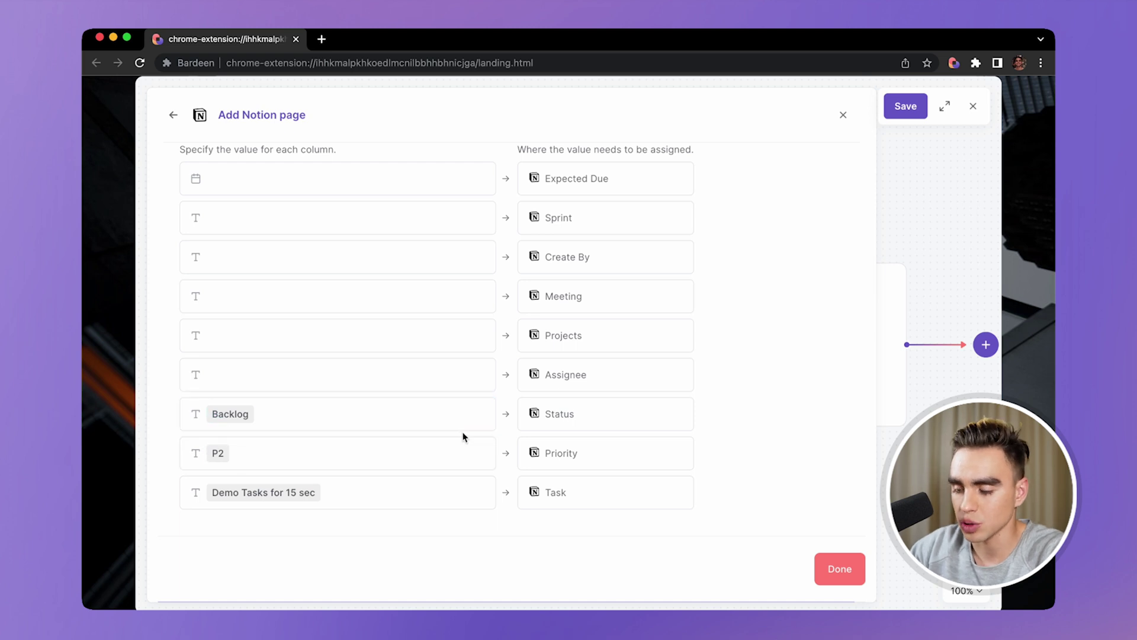
pyautogui.click(833, 565)
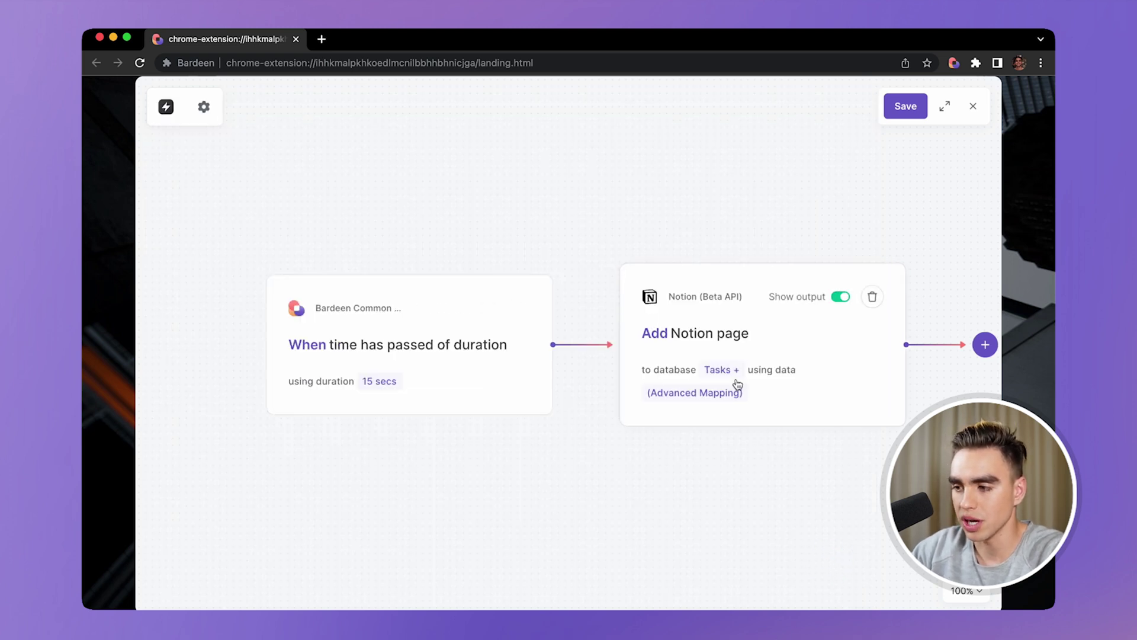
pyautogui.hscroll(3, 736, 383)
# - Enter 'Demo: 15 second recurring task in notion' in Playbook Details and save
pyautogui.click(906, 112)
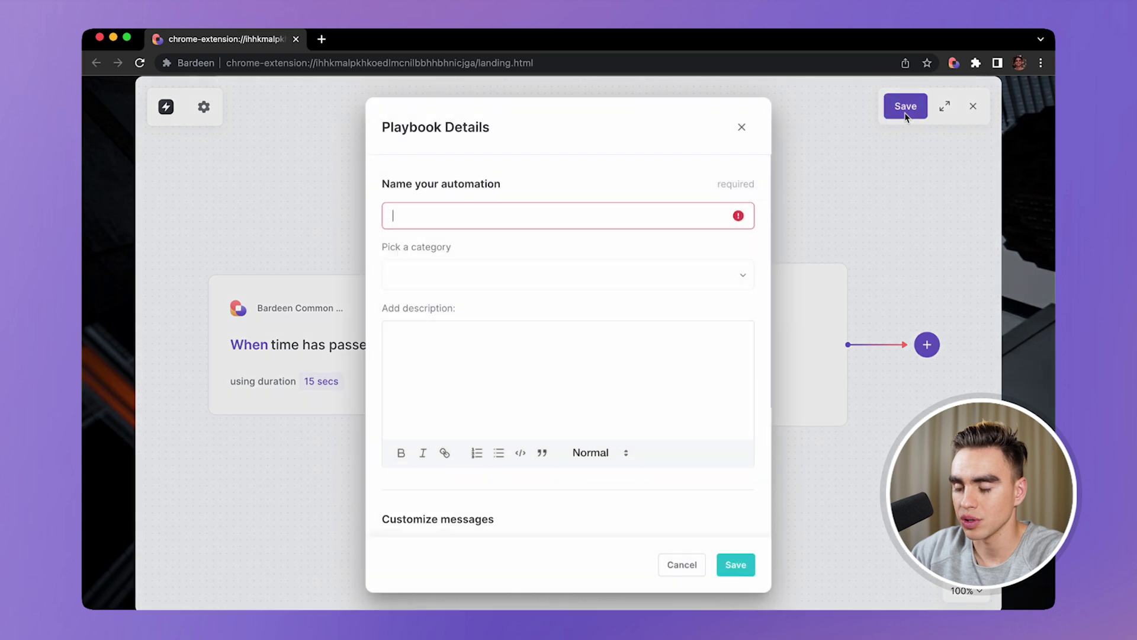
pyautogui.click(638, 213)
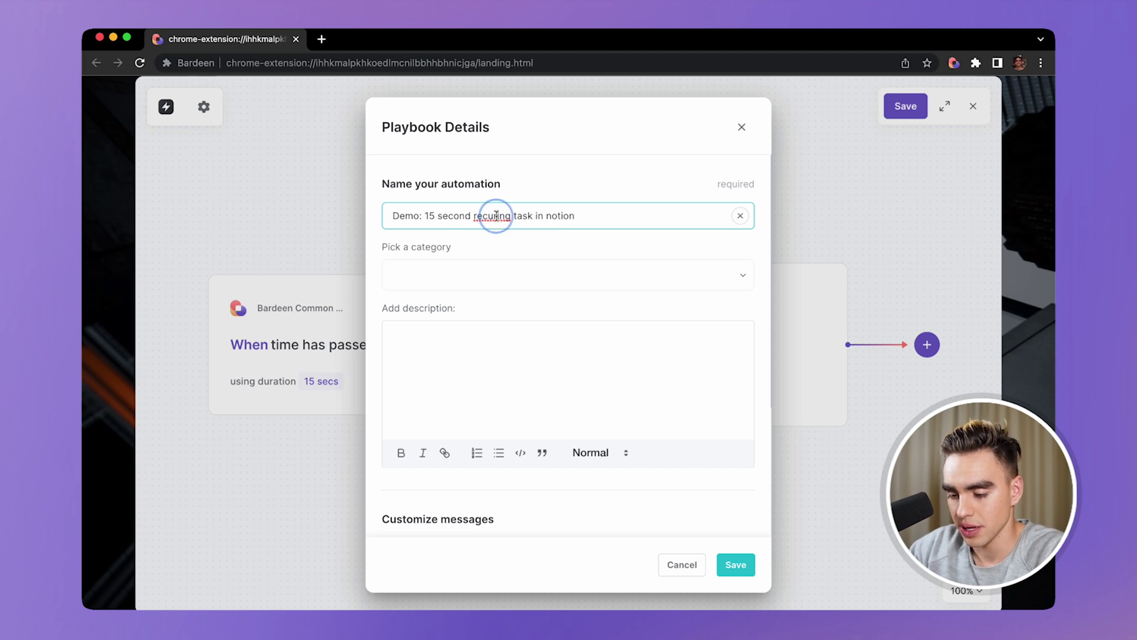
pyautogui.click(736, 564)
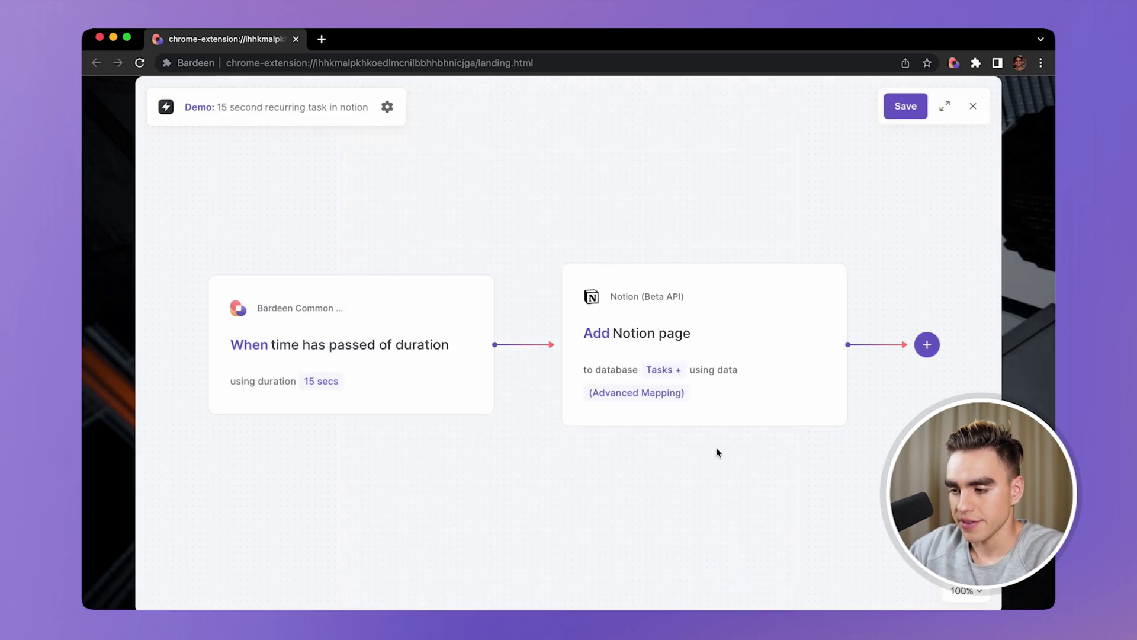
pyautogui.moveTo(690, 333)
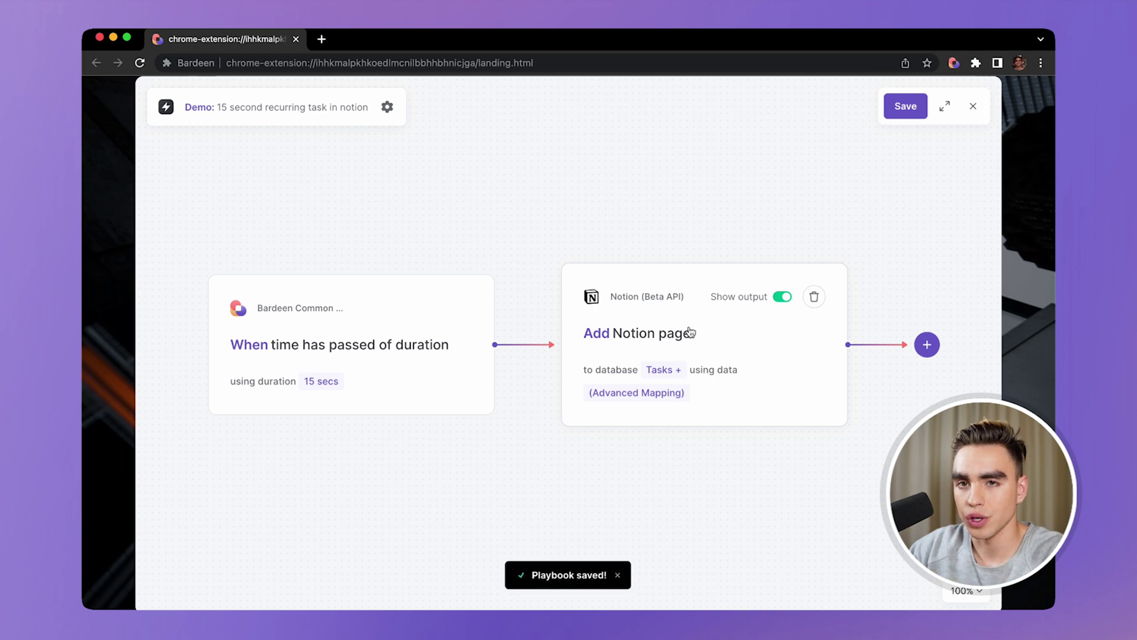
# - Enable the Demo autobook from the Autobooks list and return to the Notion Tasks board
pyautogui.click(973, 106)
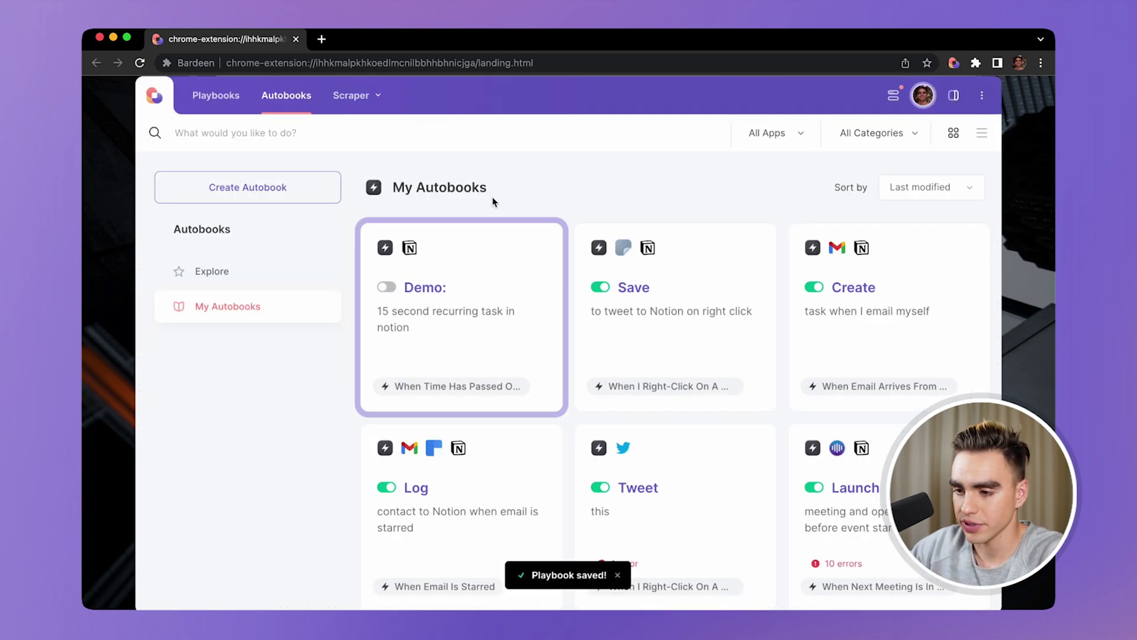
pyautogui.click(388, 287)
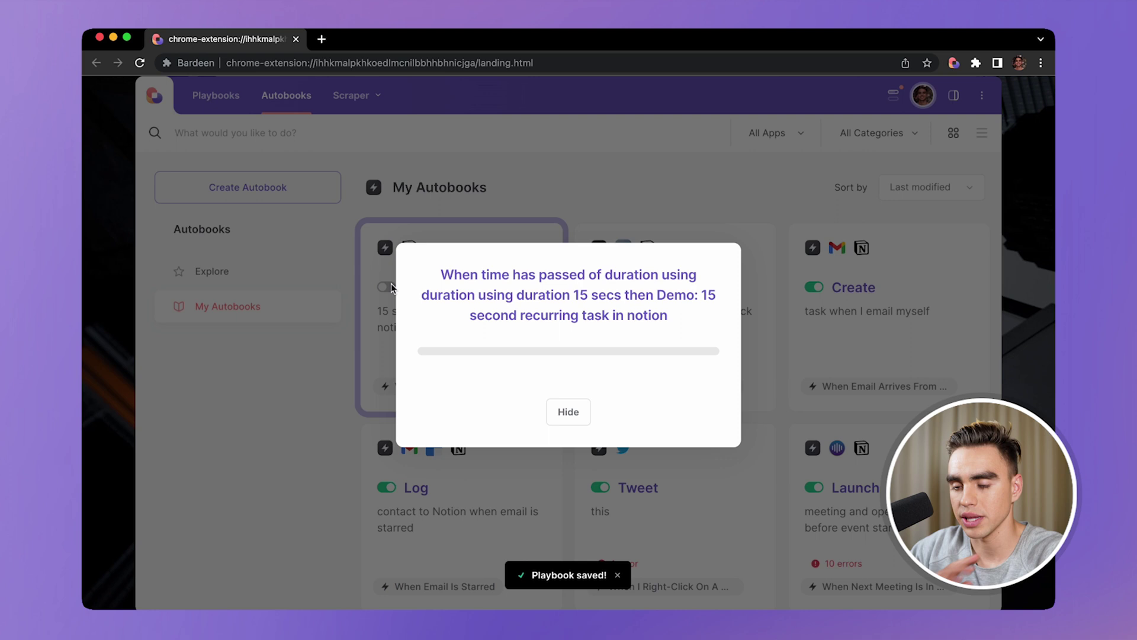
pyautogui.click(333, 364)
pyautogui.moveTo(461, 317)
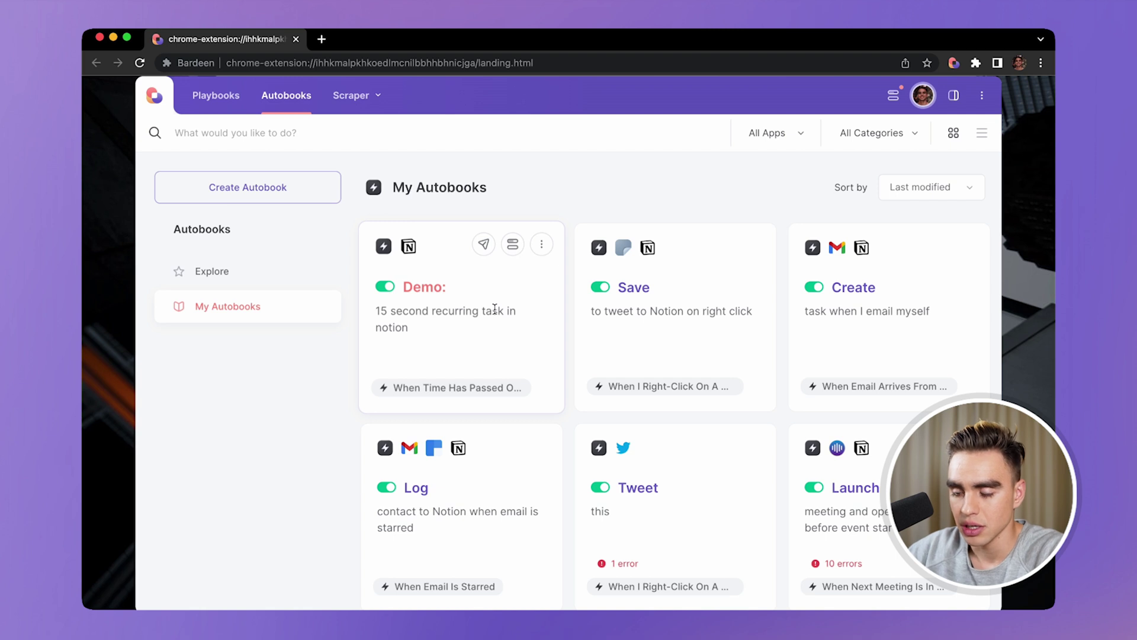
pyautogui.hotkey('ctrl', 'Right')
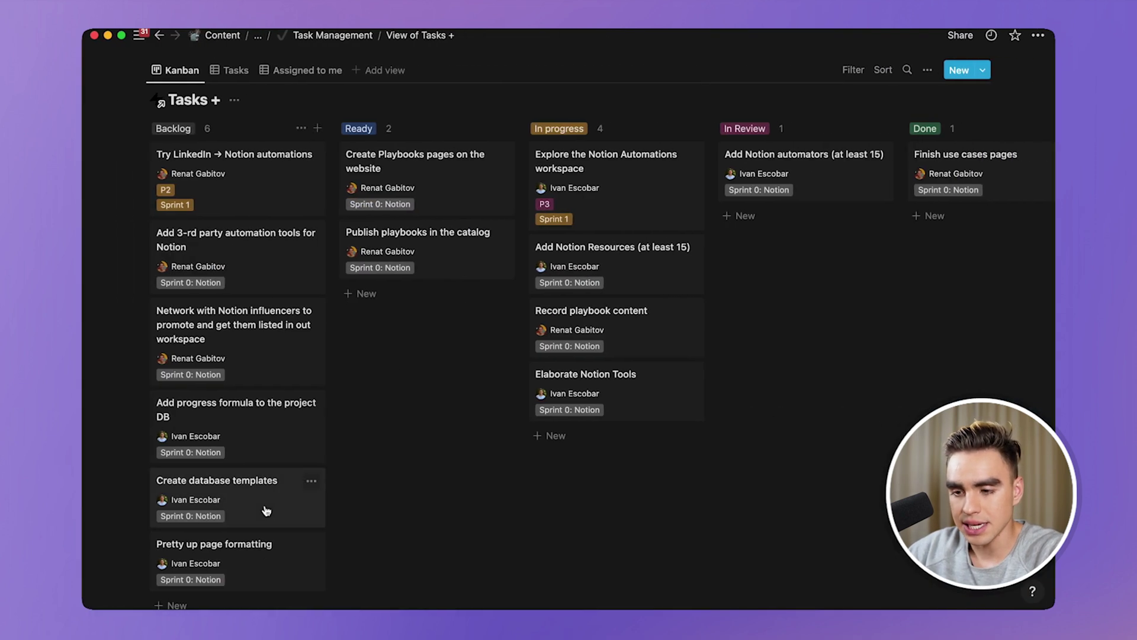
pyautogui.scroll(-1, 265, 511)
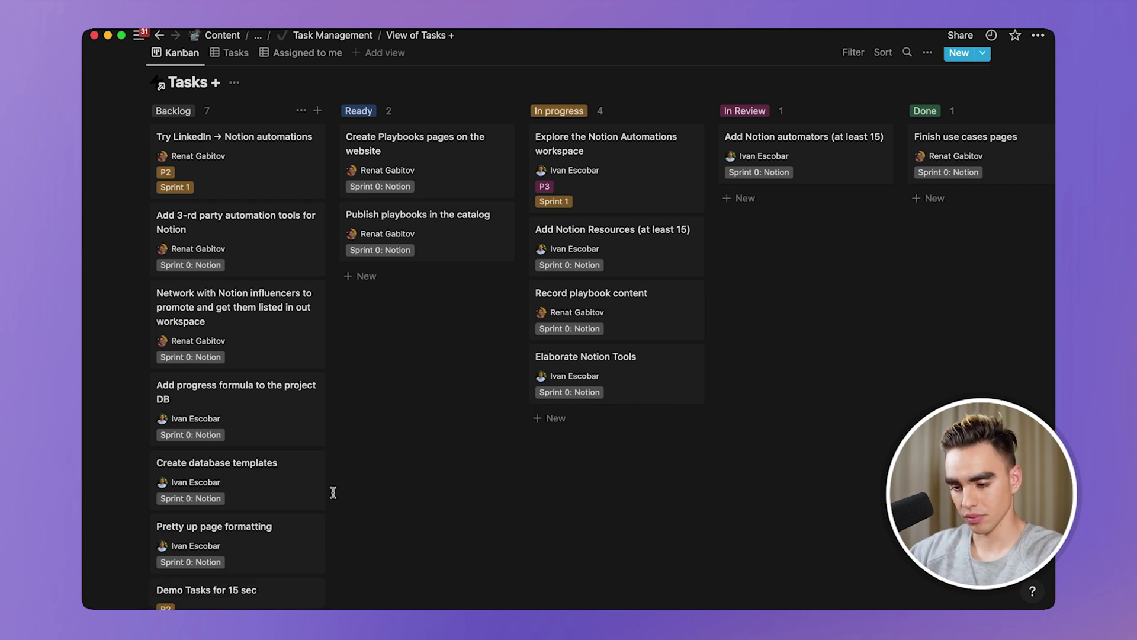
pyautogui.scroll(-4, 334, 493)
pyautogui.moveTo(237, 594)
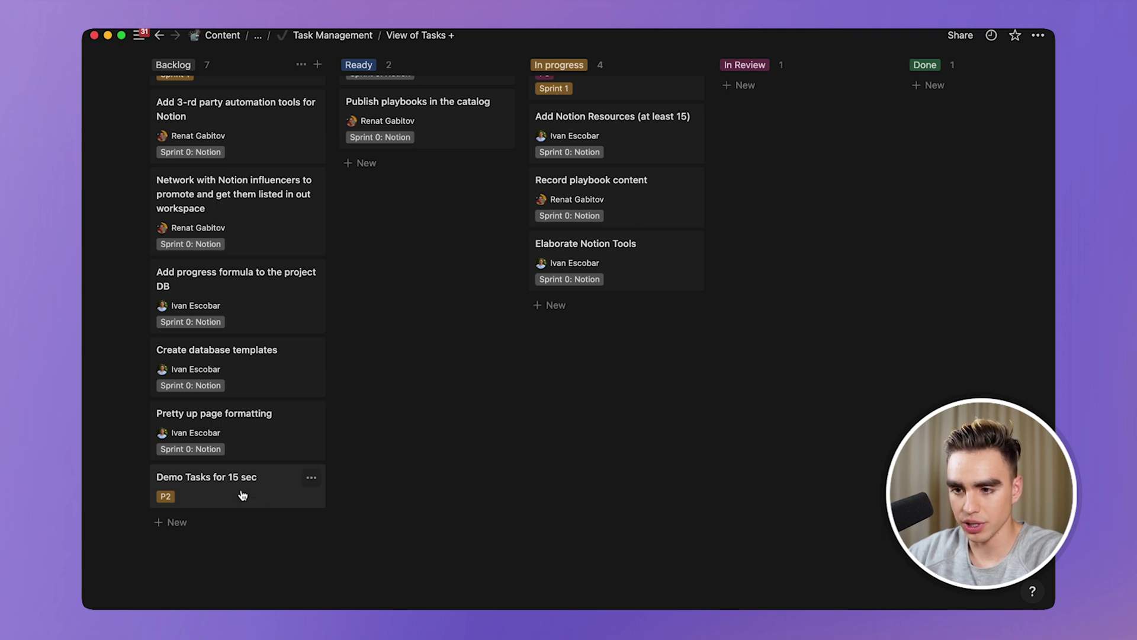
pyautogui.scroll(2, 243, 495)
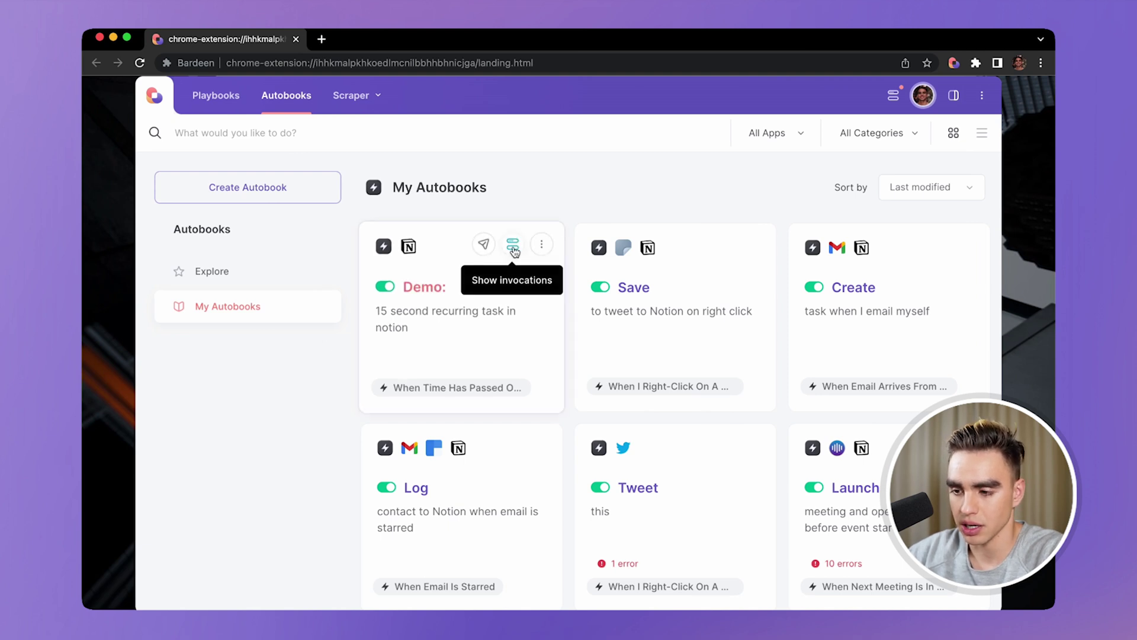
pyautogui.click(514, 247)
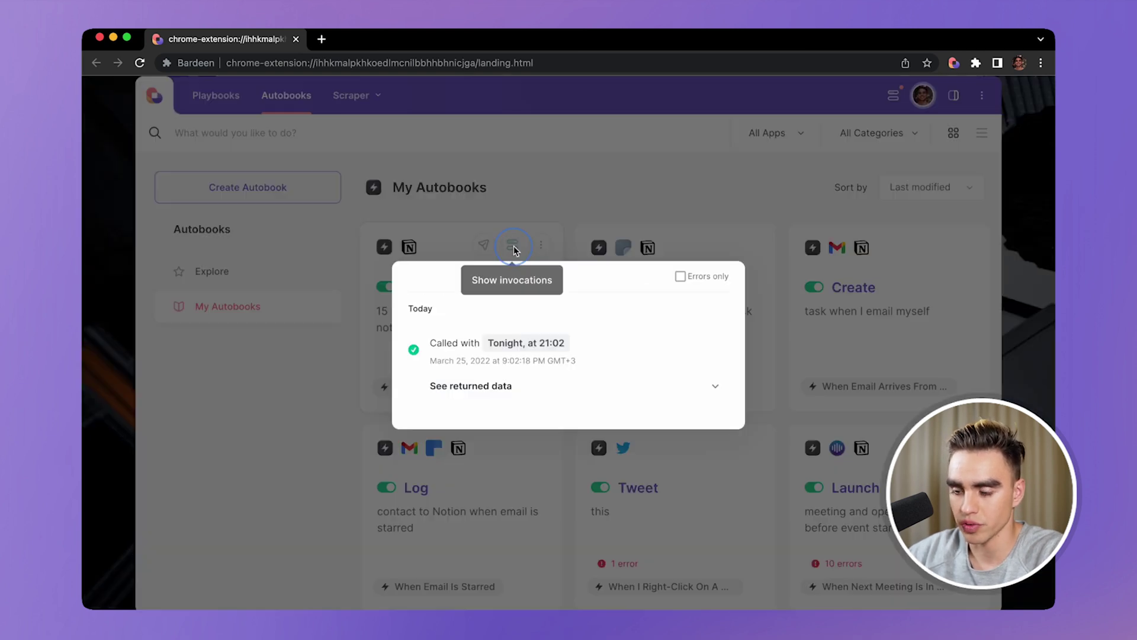
pyautogui.click(628, 390)
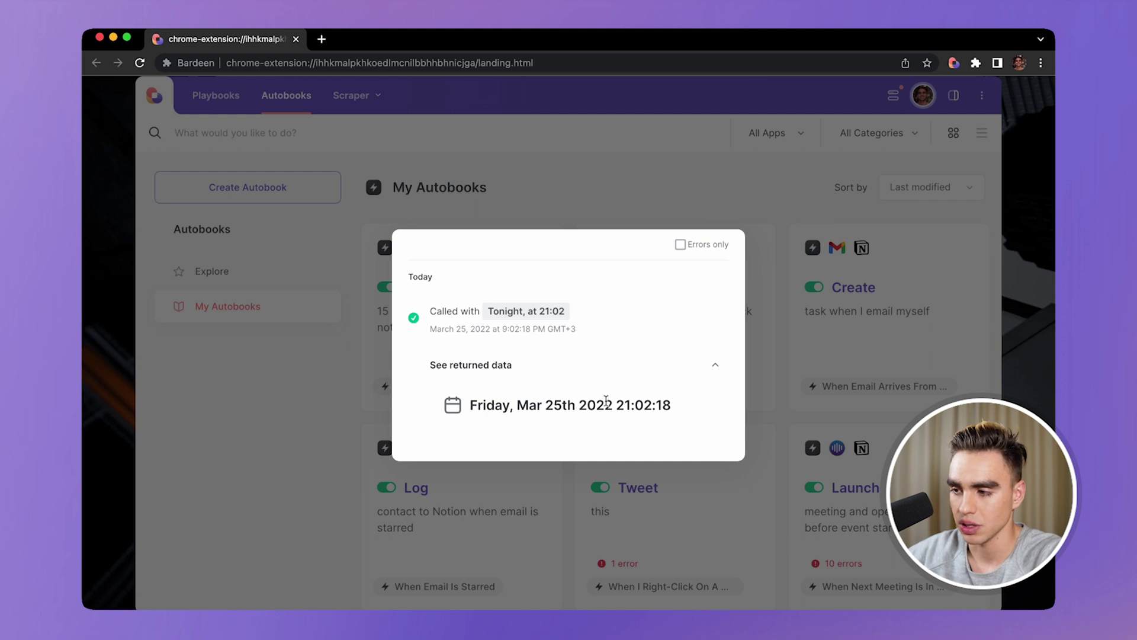
pyautogui.click(588, 203)
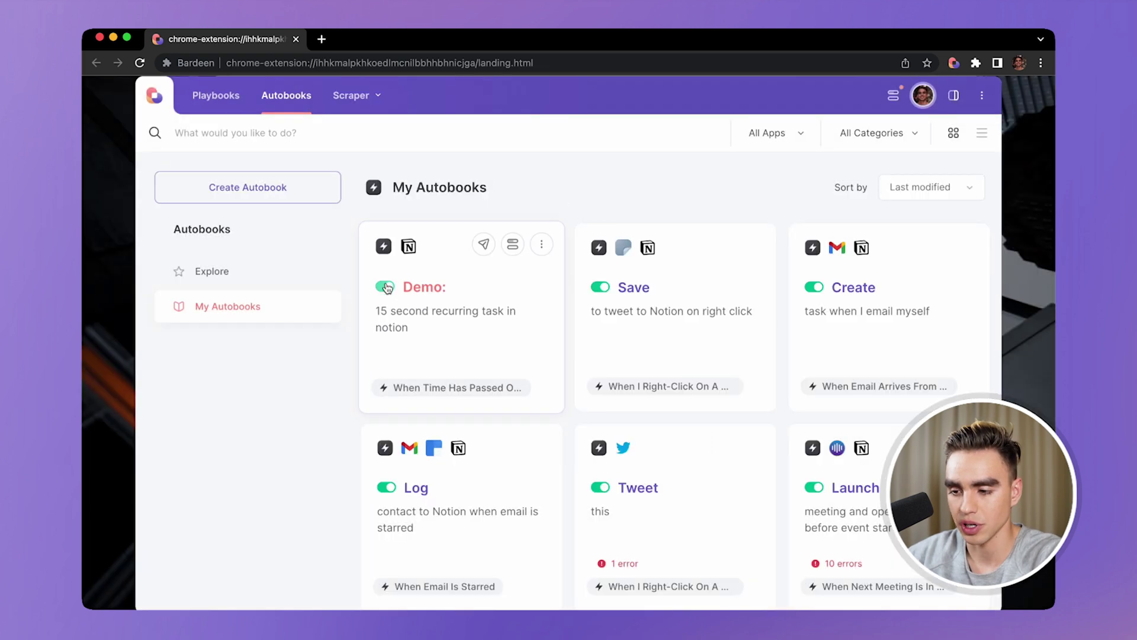
pyautogui.click(387, 288)
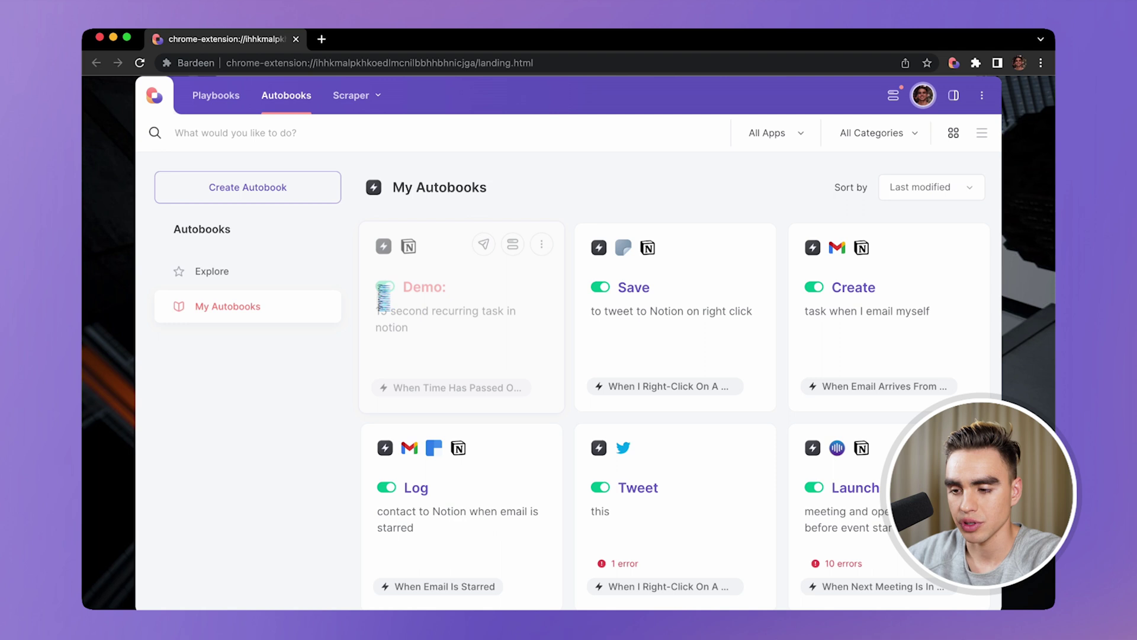
pyautogui.click(387, 286)
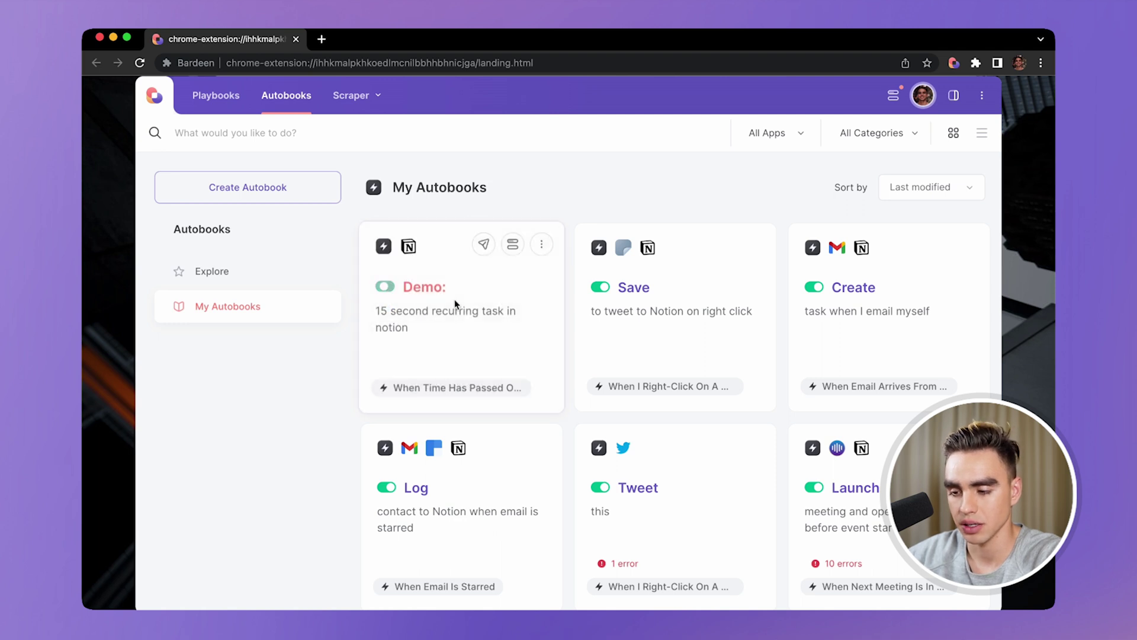
pyautogui.scroll(-3, 454, 300)
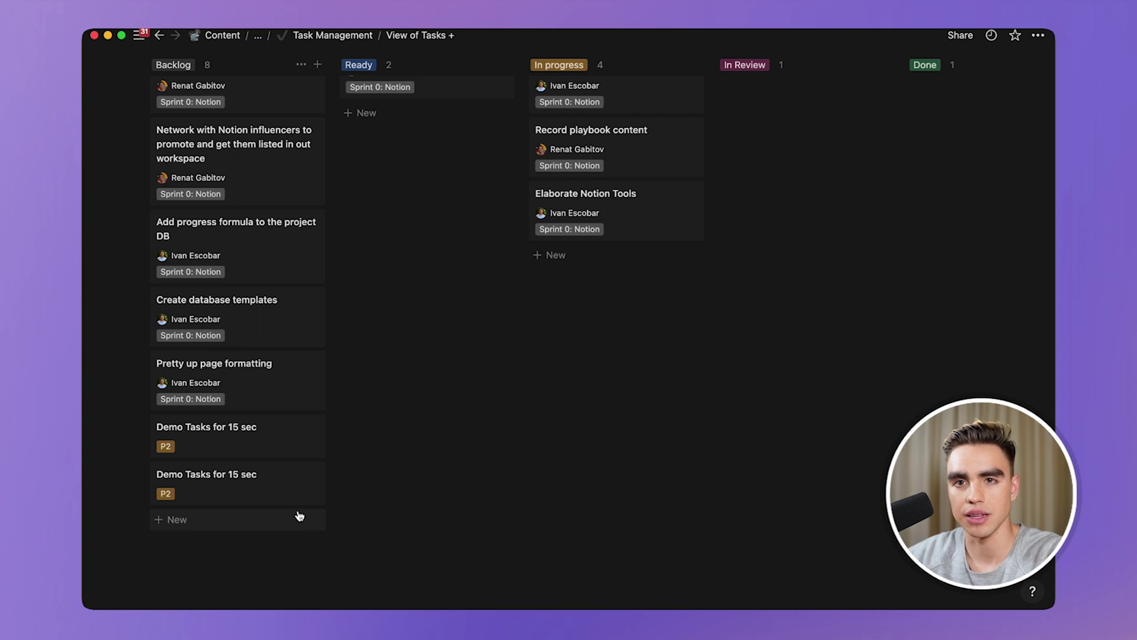
pyautogui.hotkey('ctrl', 'Left')
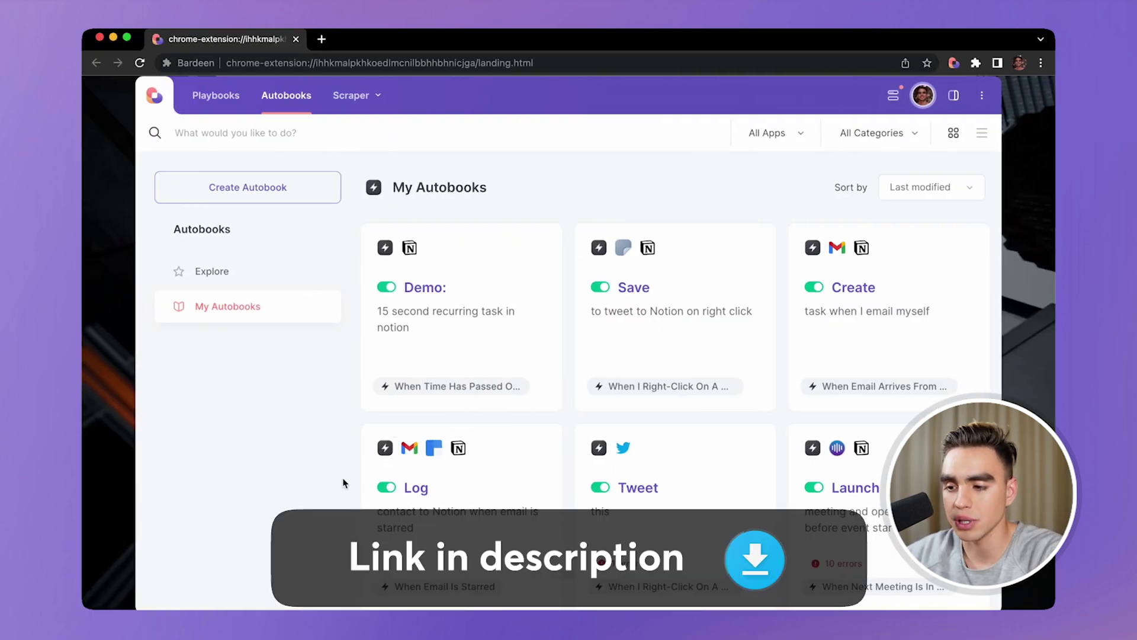
# - Open the Share dialog from the Demo autobook card to generate its link
pyautogui.click(487, 248)
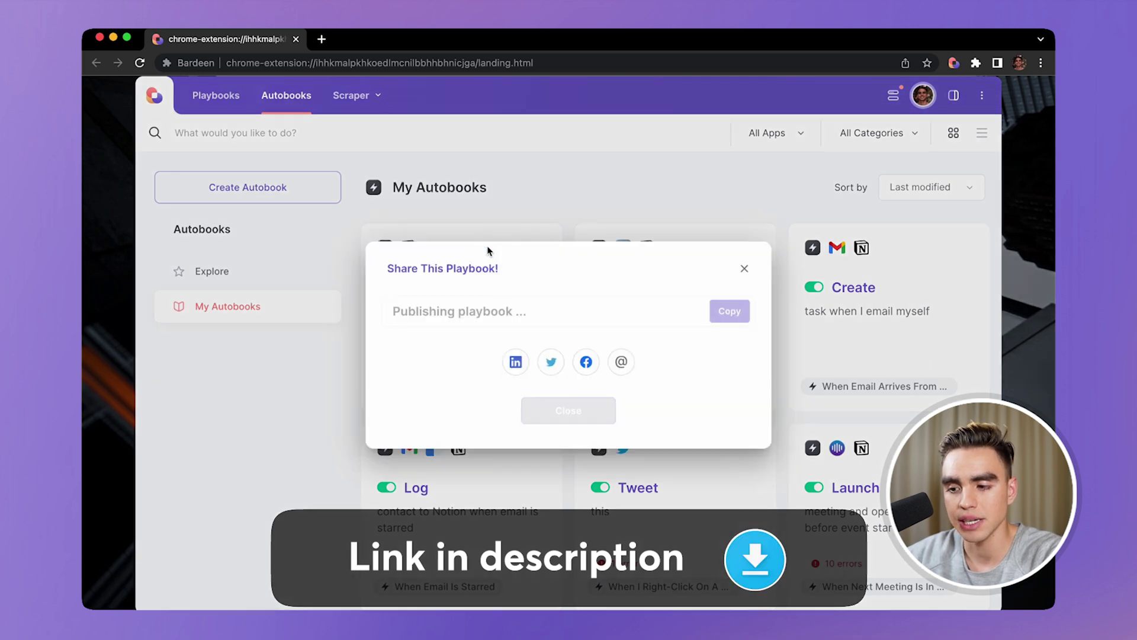